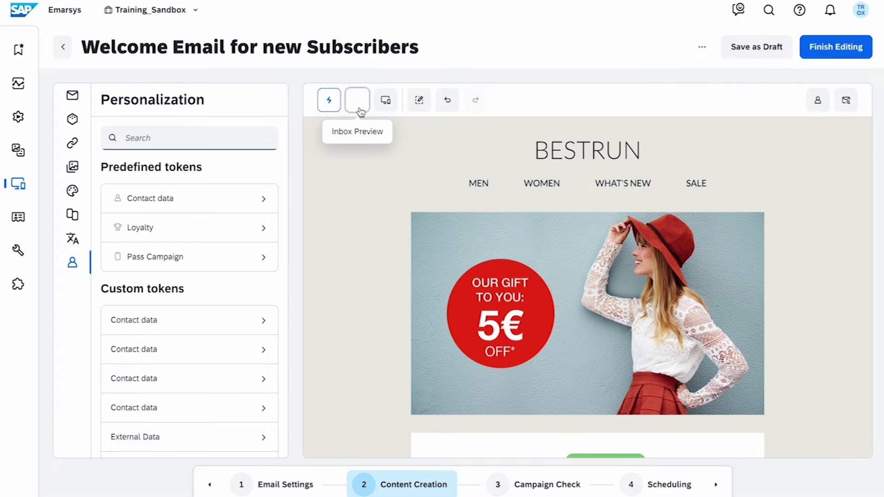
- Let the intro play until the Emarsys home dashboard shows revenue and 90-day email results
click(357, 99)
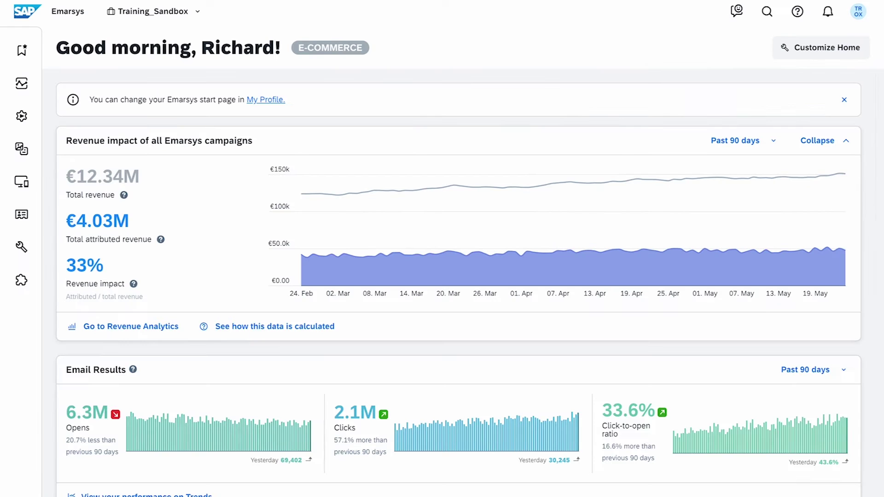
- Create a block-based email campaign from the BestRun - VCE - DND template in Email Campaigns
mouse_move(42, 190)
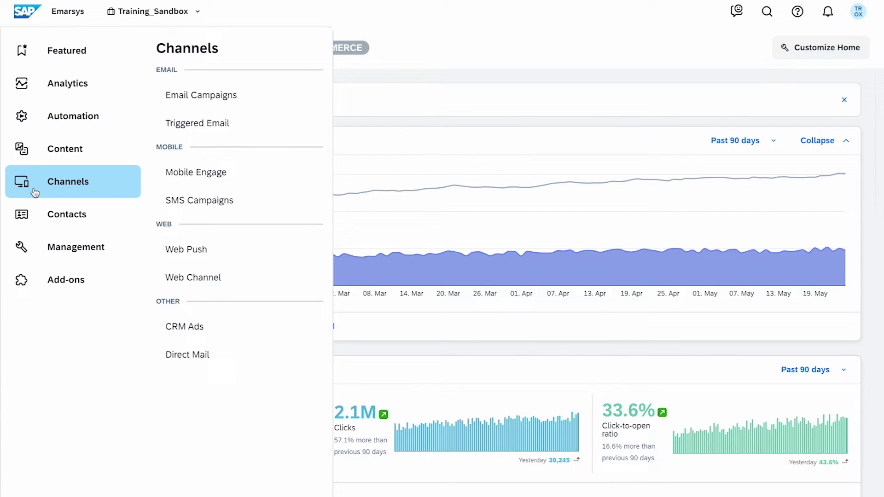
click(291, 104)
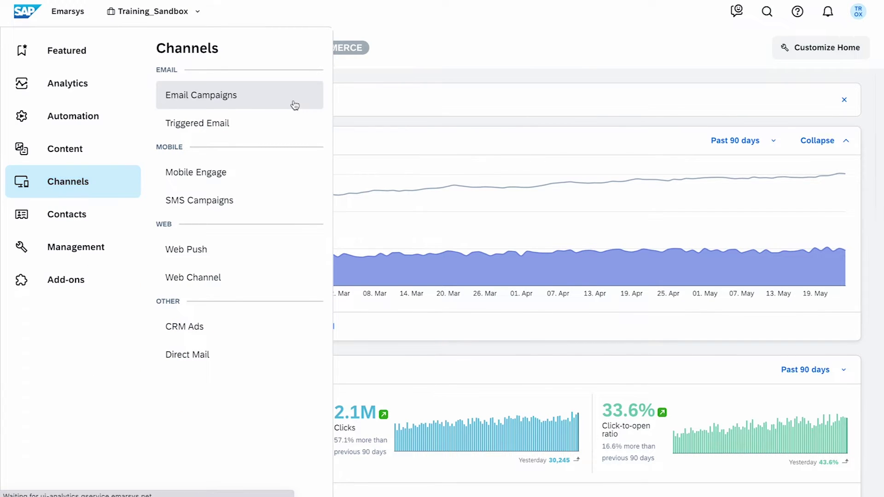
click(836, 110)
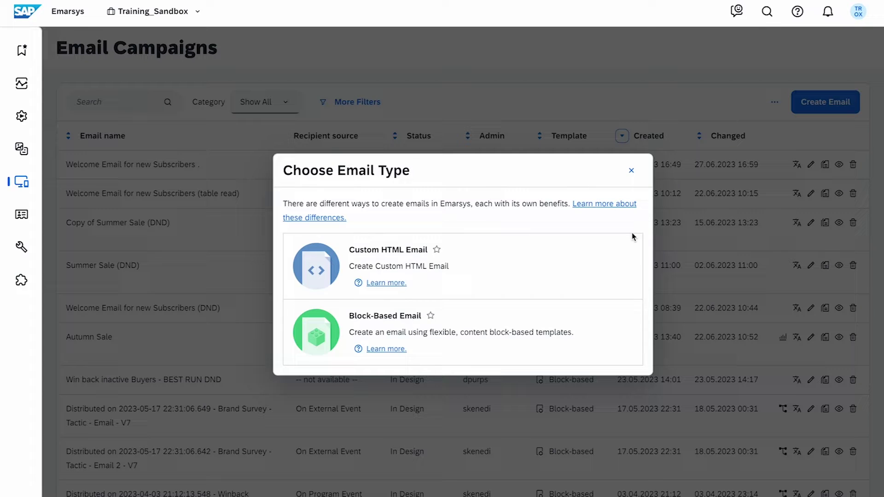
click(618, 334)
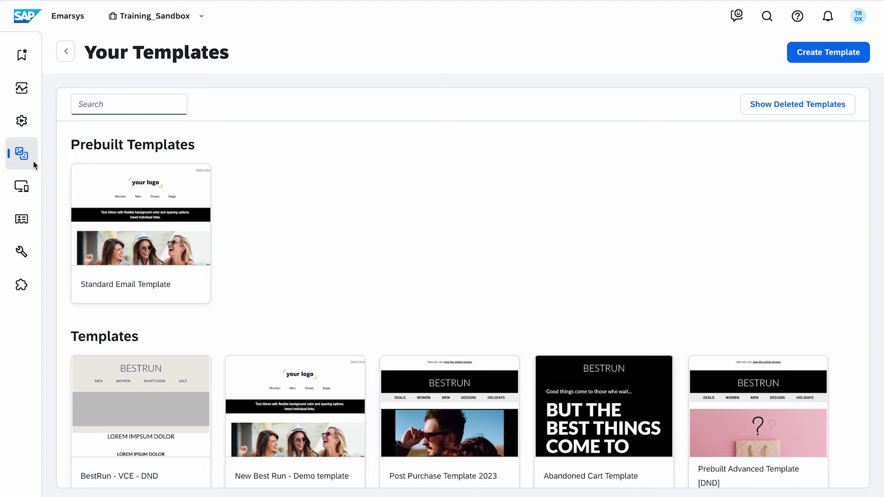
mouse_move(33, 161)
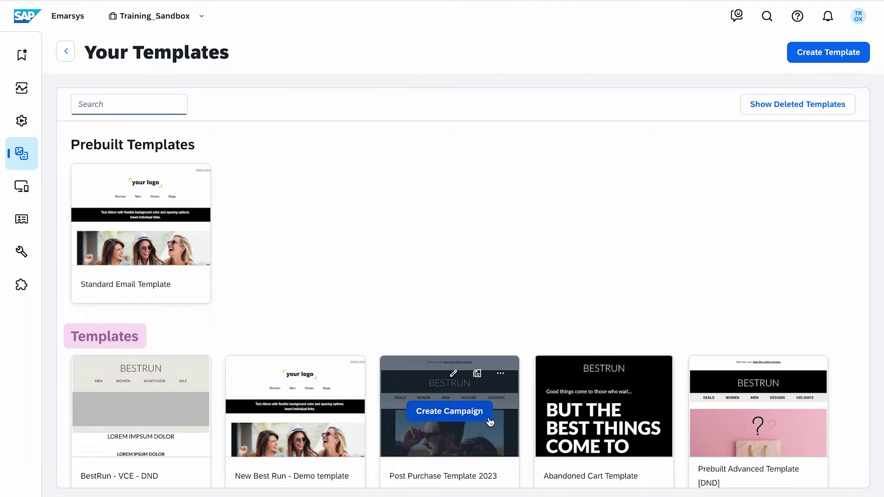
mouse_move(179, 240)
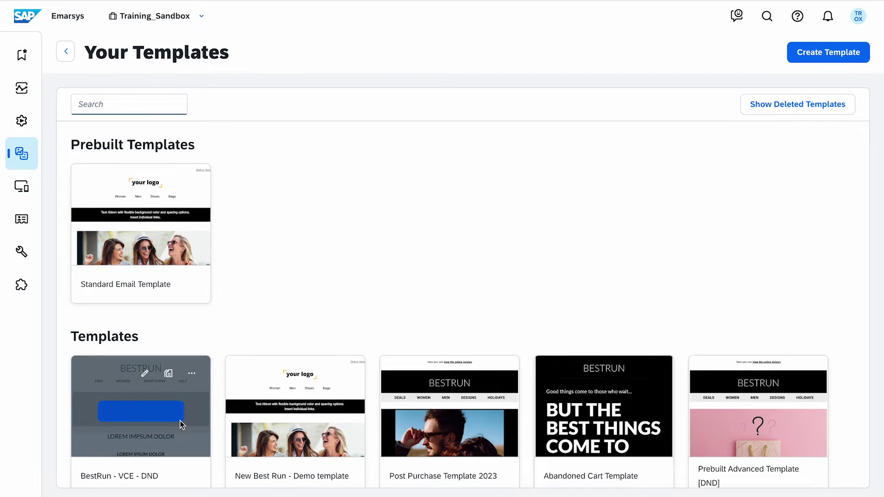
click(180, 420)
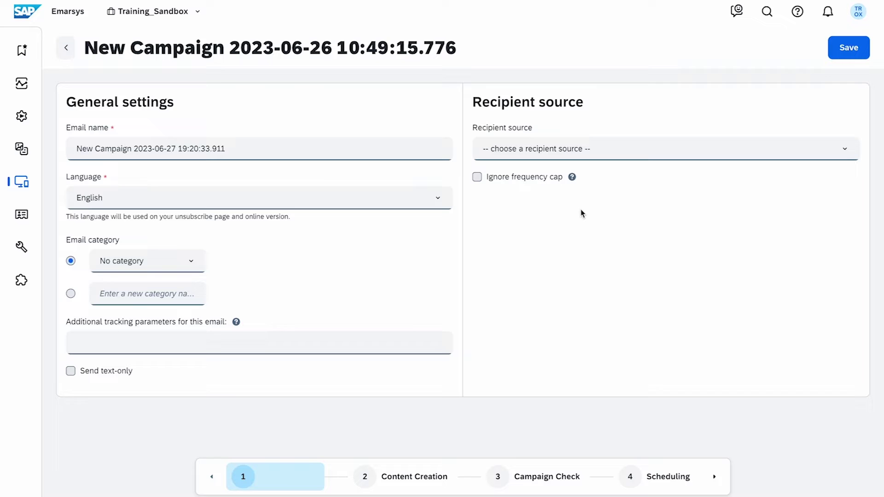
- Rename the email to 'Welcome Email for new Subscribers' and keep English as its language
click(318, 155)
key(ctrl+a)
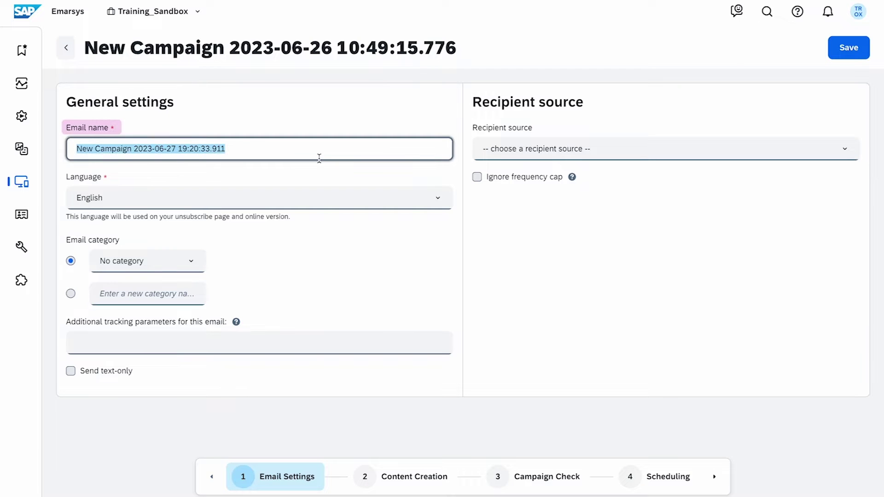
text(Welcome Email for new Subscribers)
click(407, 171)
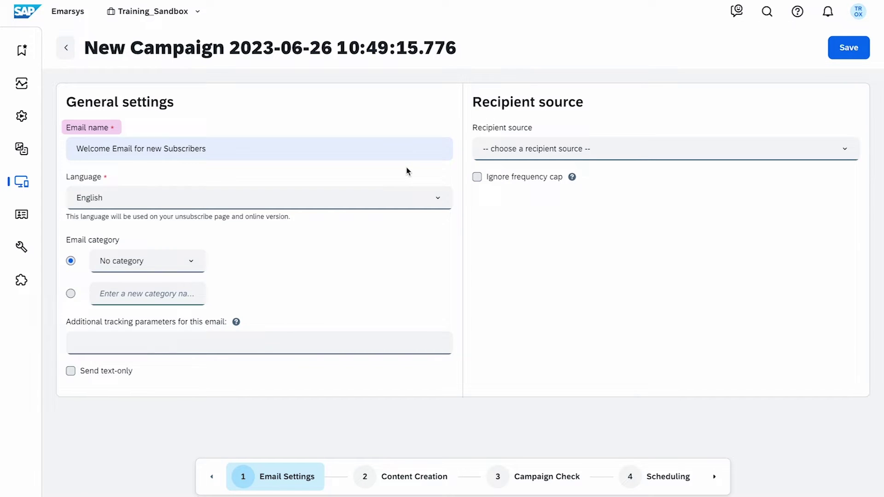
click(410, 204)
click(410, 204)
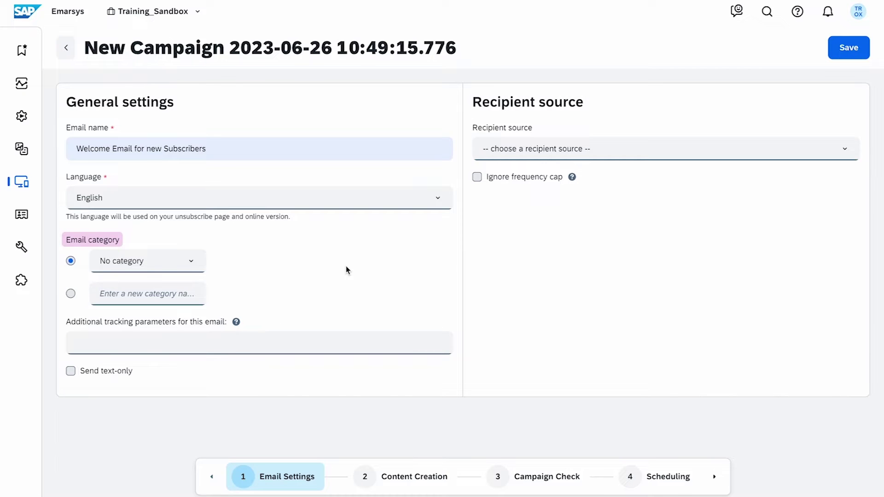
- Add a new 'Welcome' category, leave the recipient source empty, and save the settings
click(72, 294)
click(157, 293)
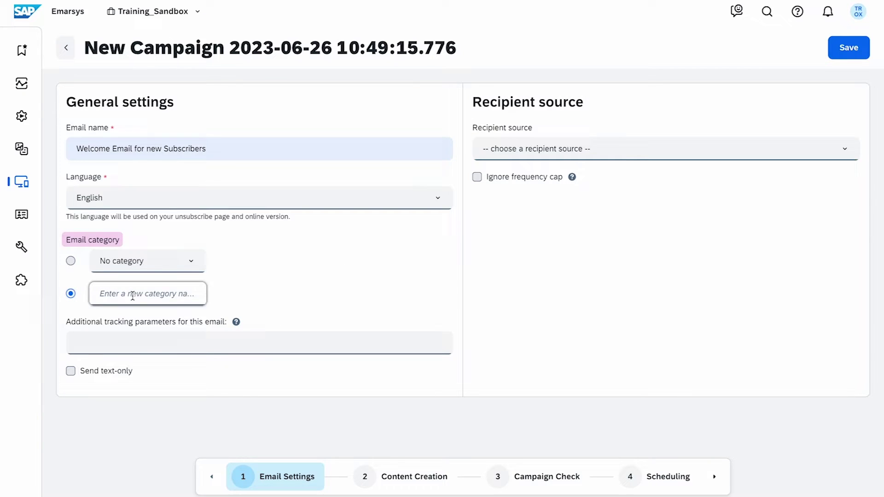
text(Welcome)
click(809, 156)
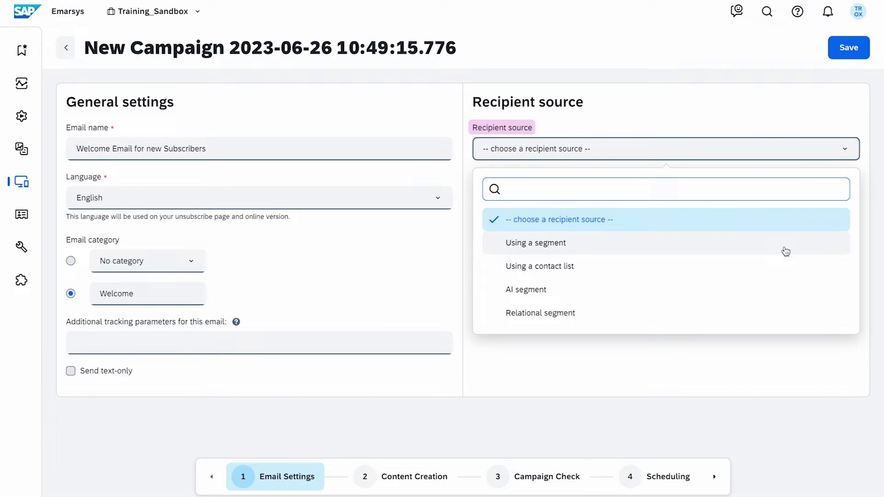
scroll(778, 276, down, 3)
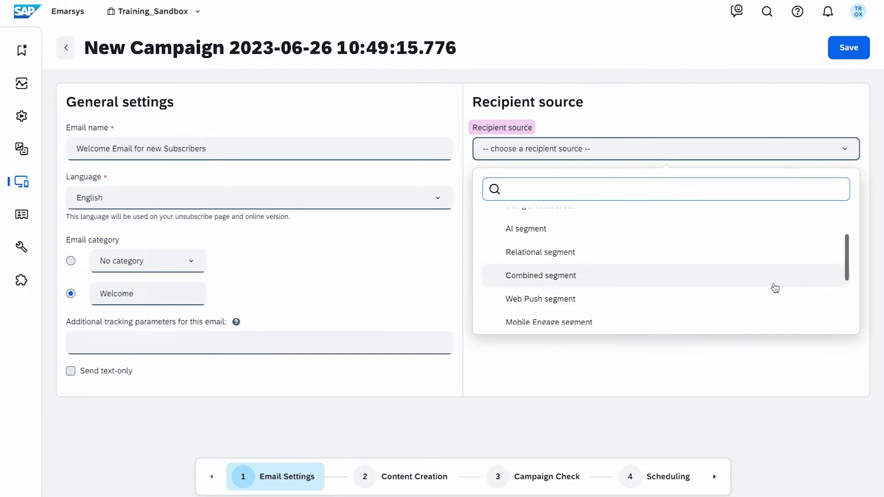
scroll(771, 288, down, 3)
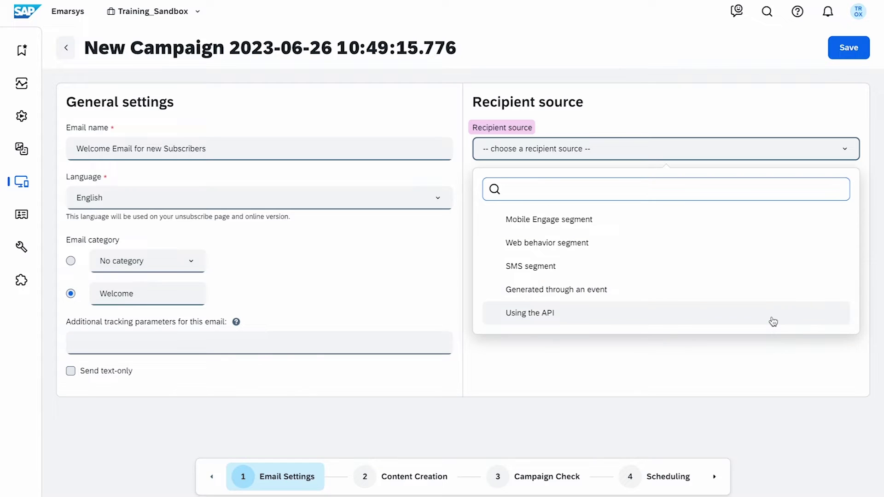
click(774, 363)
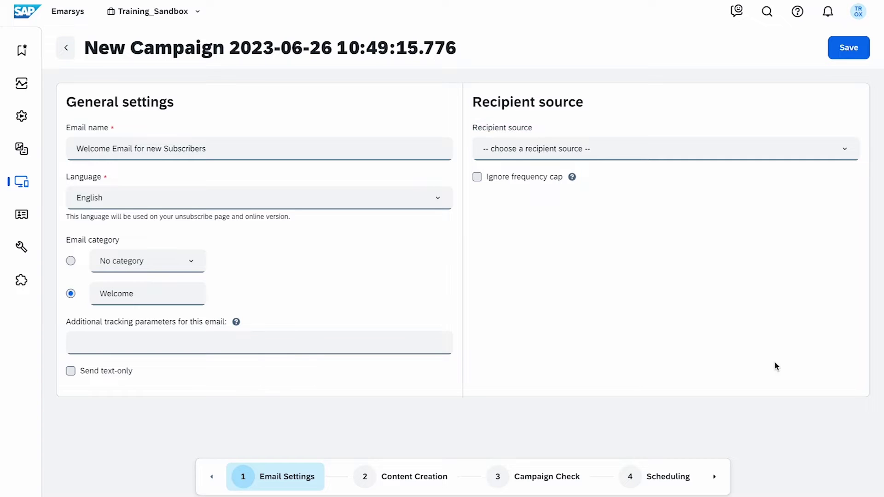
click(849, 53)
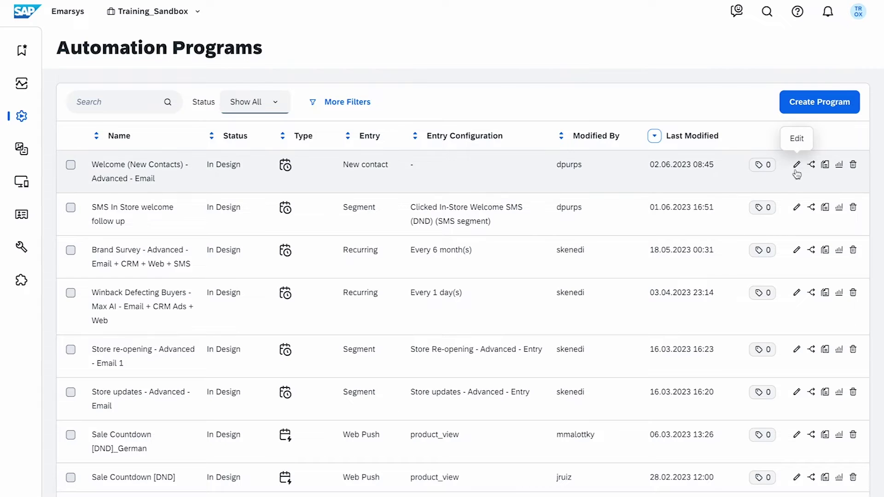
- Set the Welcome (New Contacts) program's send-email step to Welcome Email for new Subscribers
click(796, 171)
double_click(401, 174)
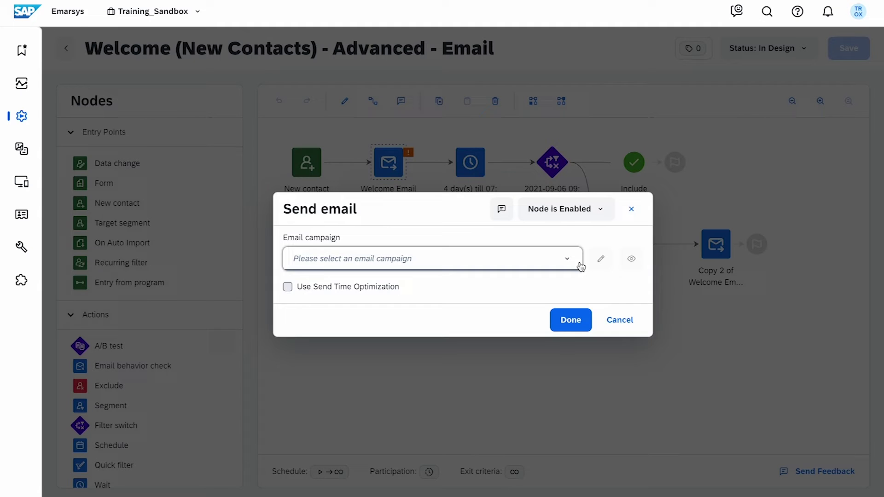
click(581, 267)
text(welcome)
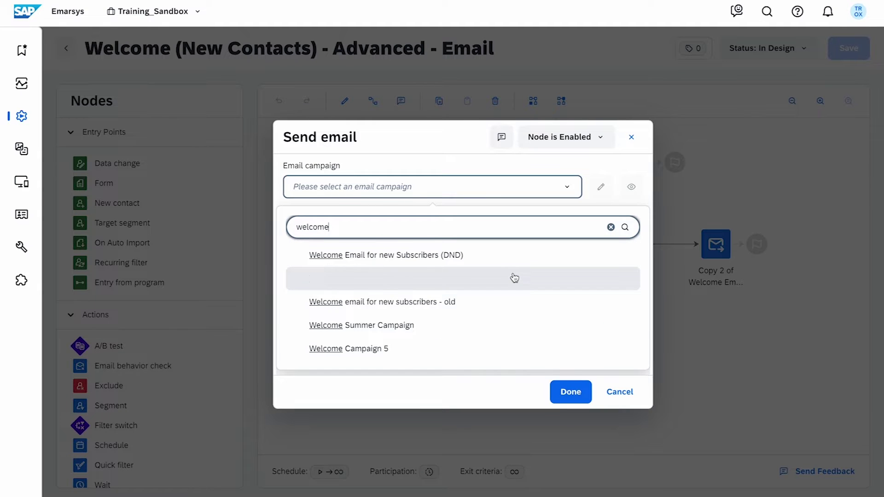
click(514, 278)
click(569, 322)
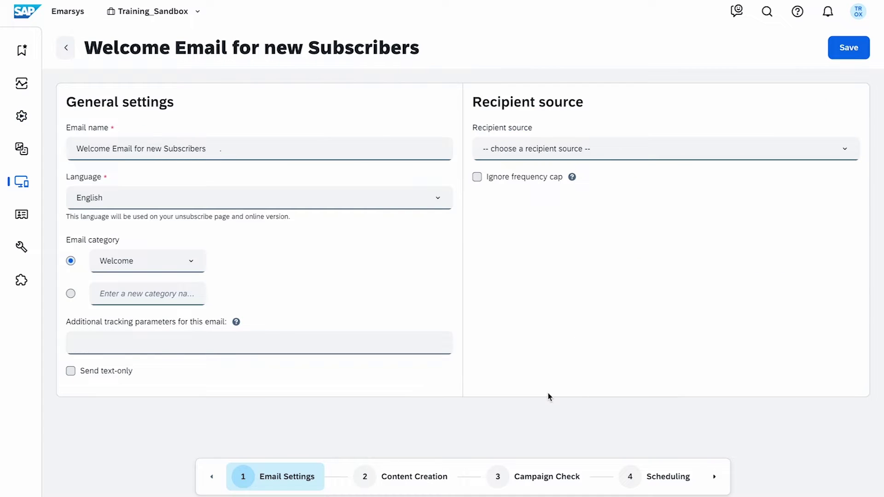
- In Content Creation, delete the 2.140 Headline block and drop a 2.010 | 1col w/o Image block below the hero
click(380, 491)
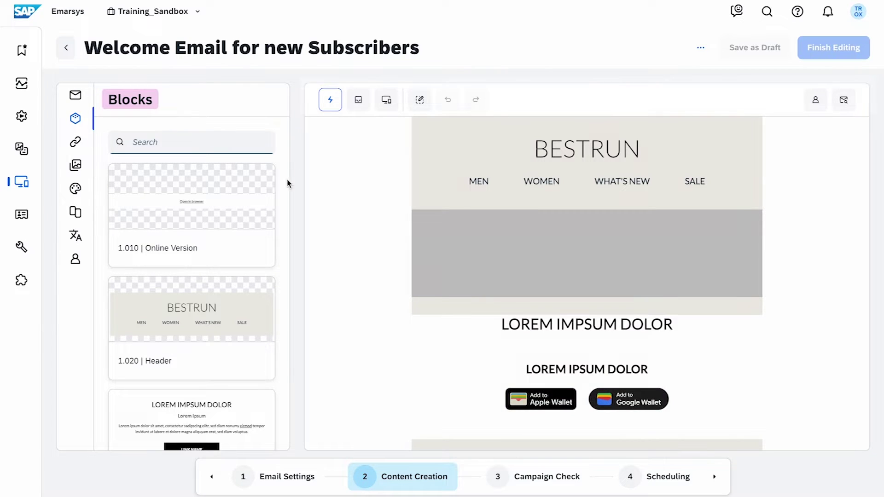
mouse_move(262, 345)
scroll(262, 345, down, 9)
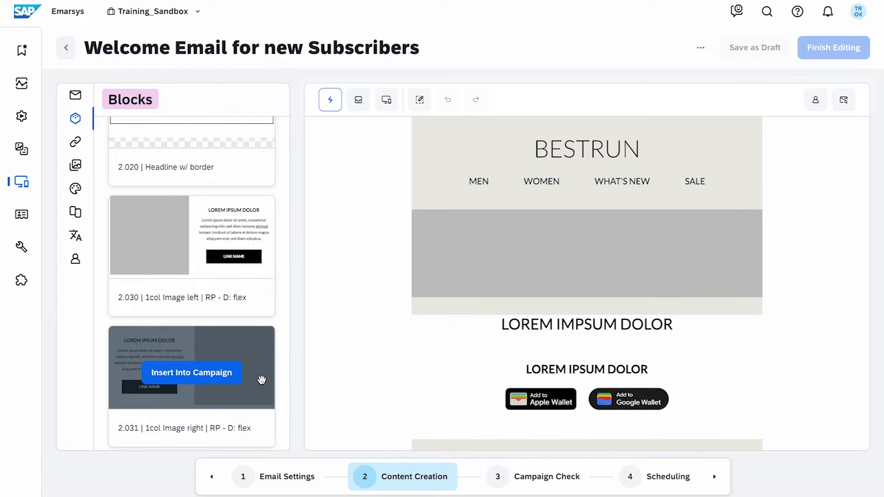
scroll(262, 380, up, 8)
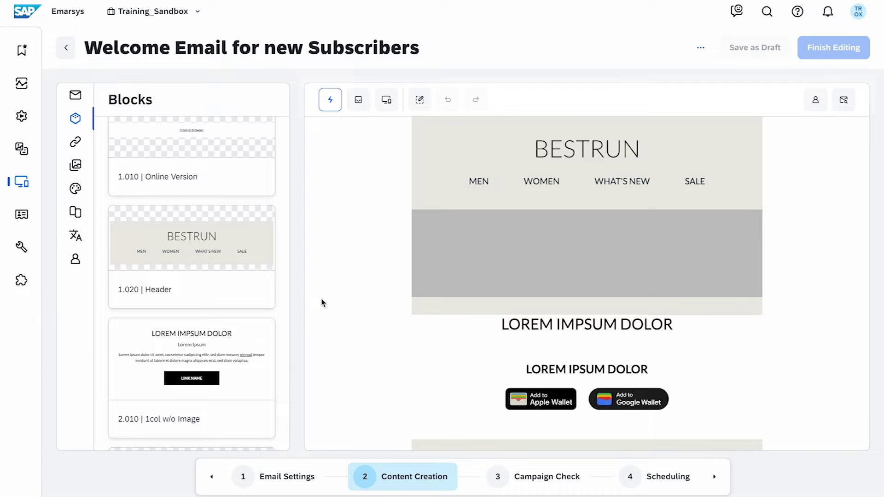
mouse_move(493, 322)
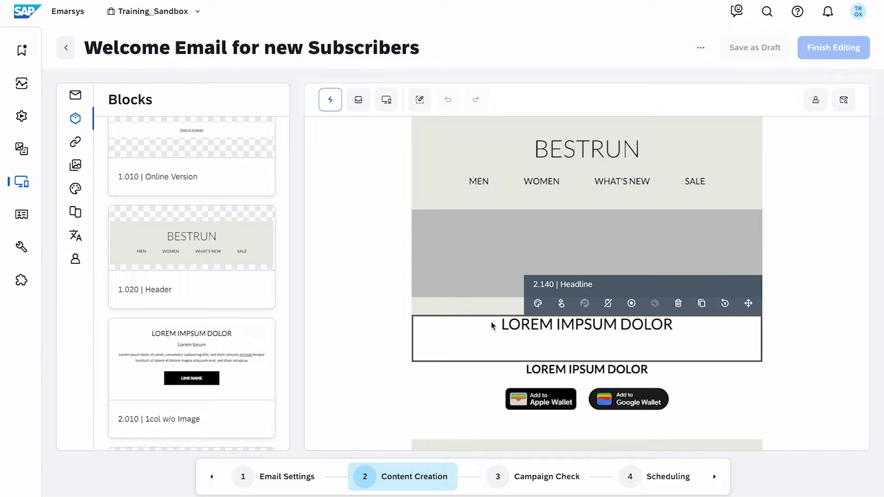
click(678, 303)
drag(207, 349, 477, 314)
scroll(817, 318, down, 2)
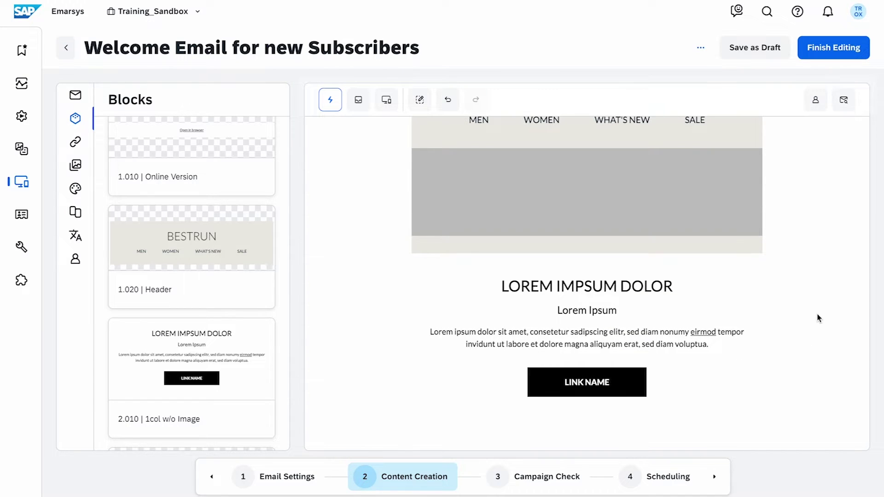
- Review the new block's style settings, leaving the call-to-action colours unchanged
mouse_move(574, 269)
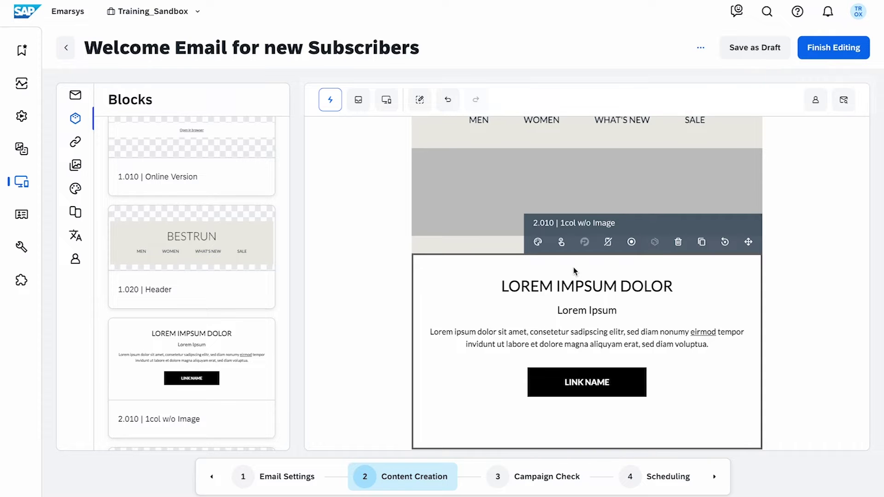
click(538, 242)
click(82, 291)
click(83, 337)
click(83, 336)
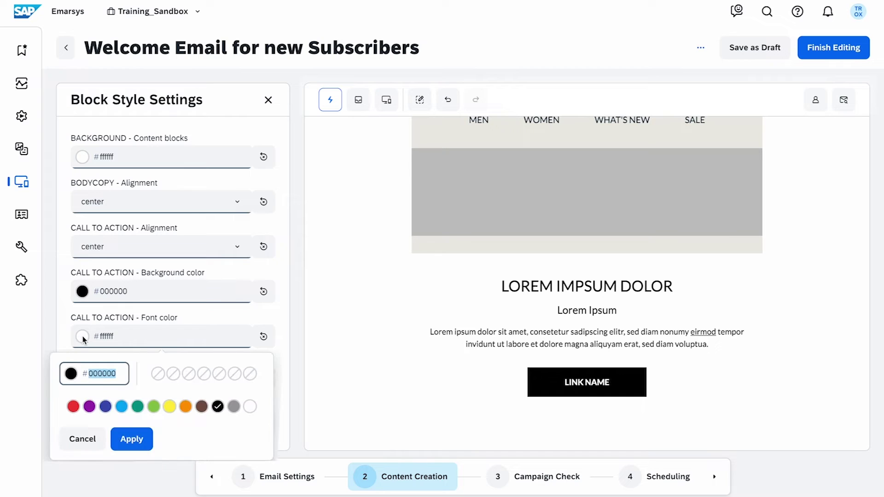
click(83, 338)
click(268, 100)
- Switch off the block's optional Spacing and leave block targeting without a condition
click(563, 240)
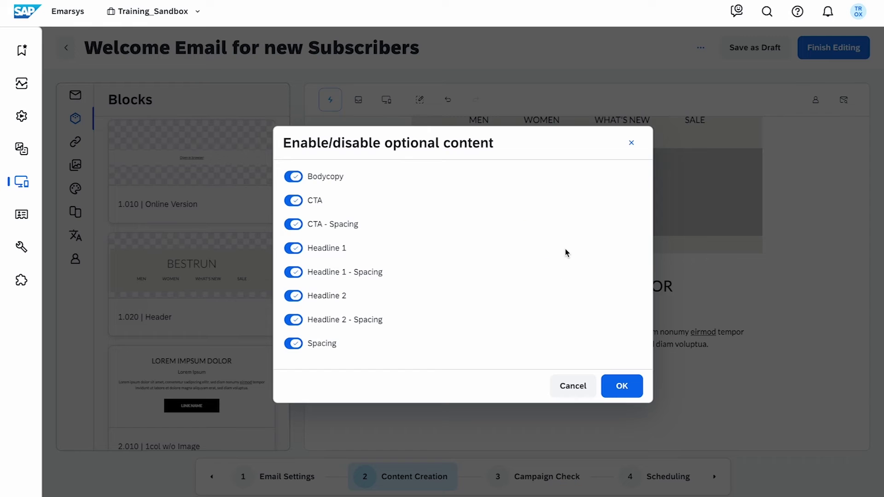
click(293, 343)
click(622, 386)
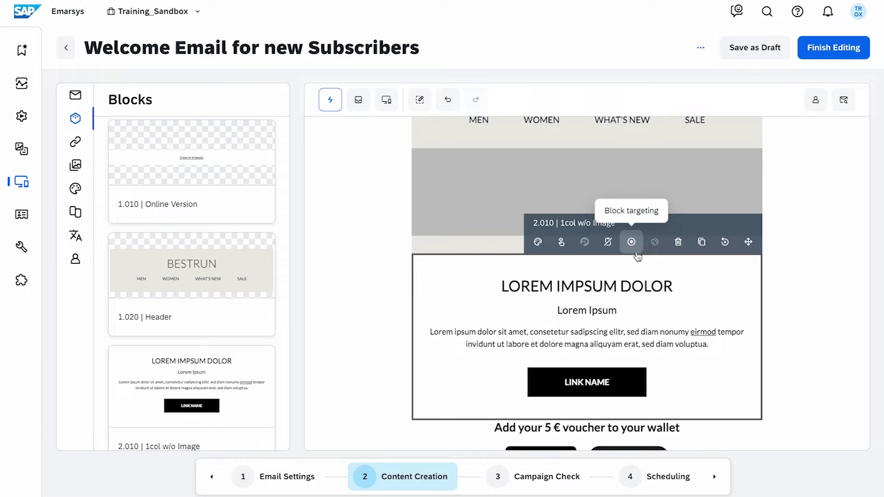
click(631, 243)
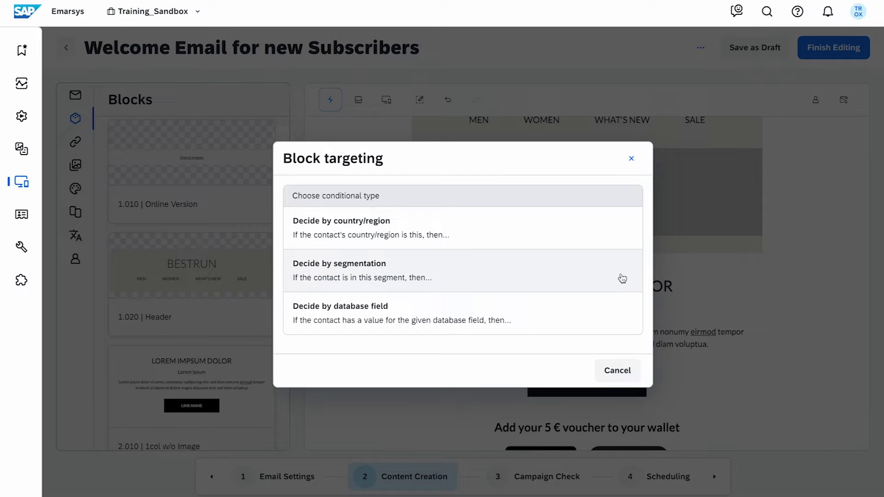
key(Escape)
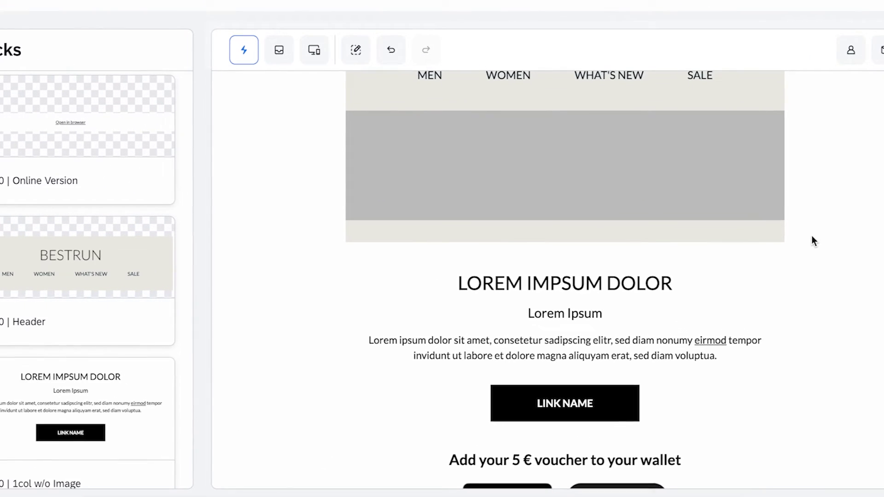
- Replace the block heading with 'Hello' followed by a First Name personalization token
double_click(536, 283)
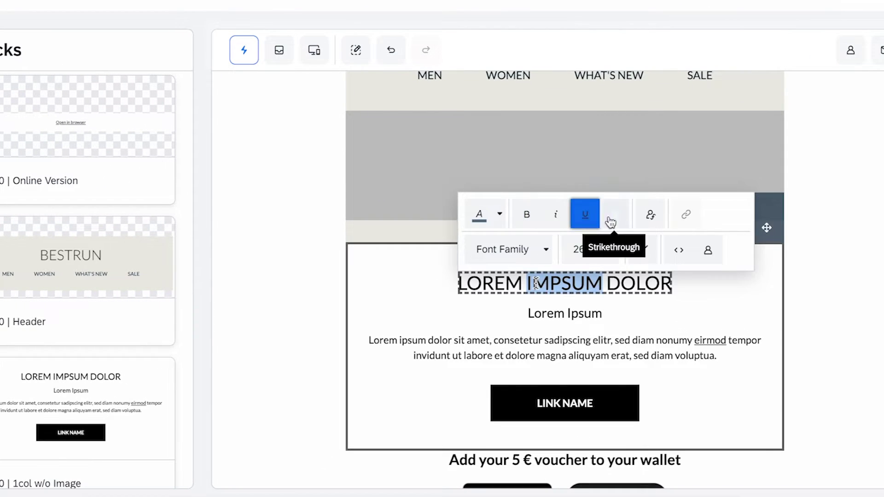
key(ctrl+a)
text(Hello)
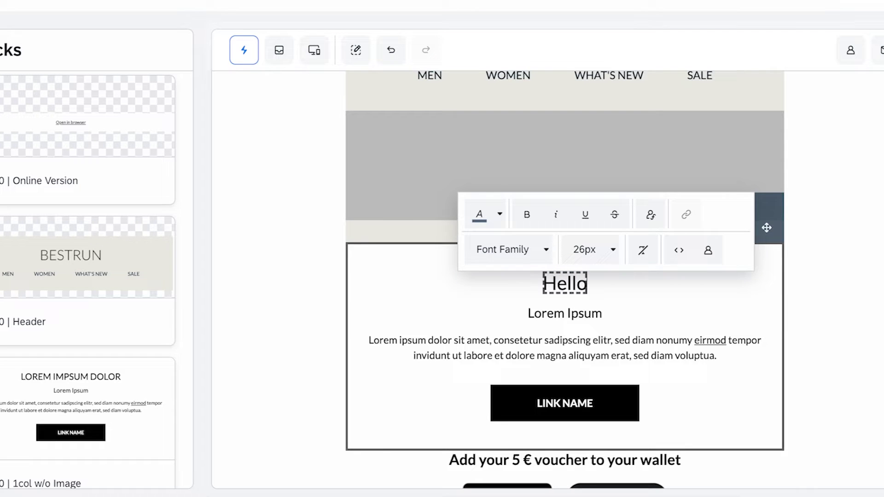
click(663, 228)
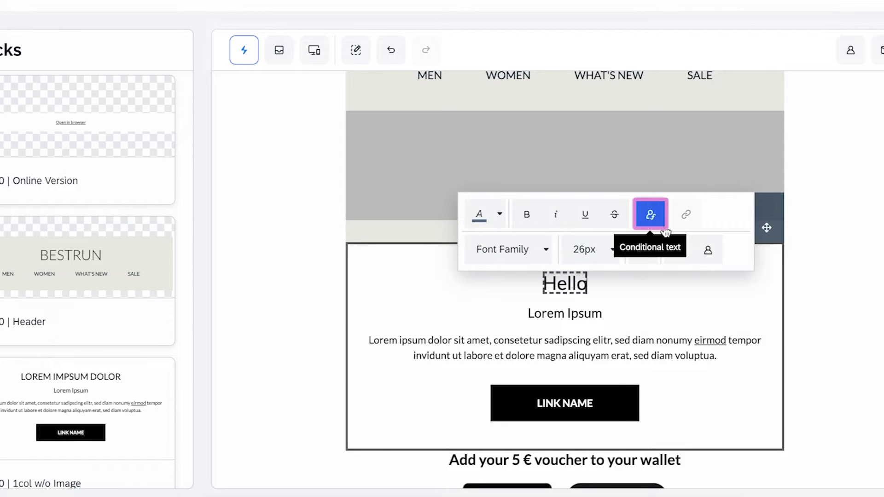
click(793, 251)
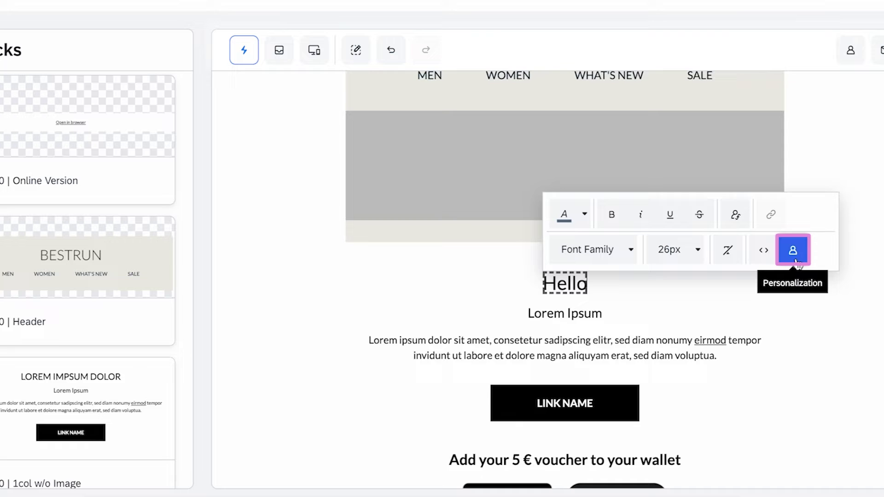
click(766, 262)
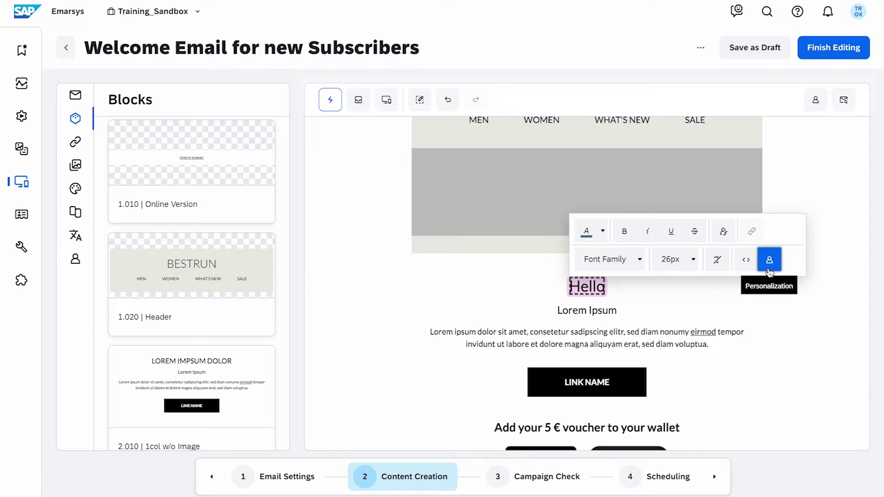
click(769, 270)
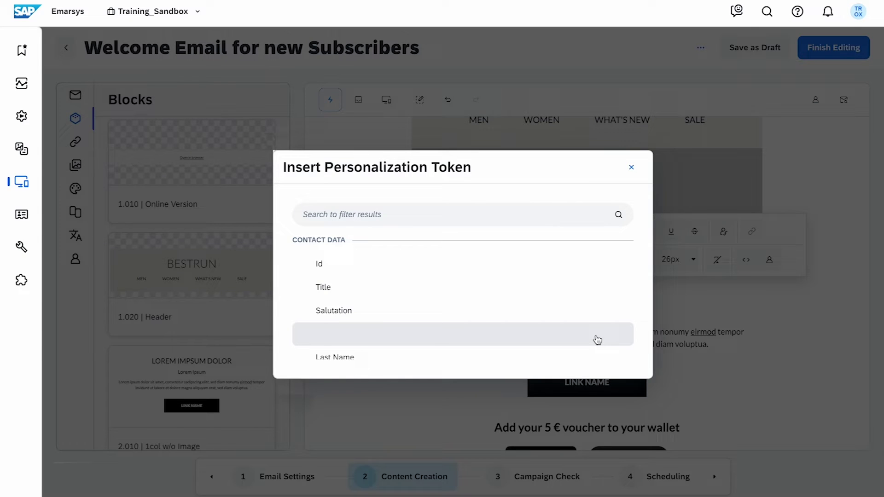
click(596, 340)
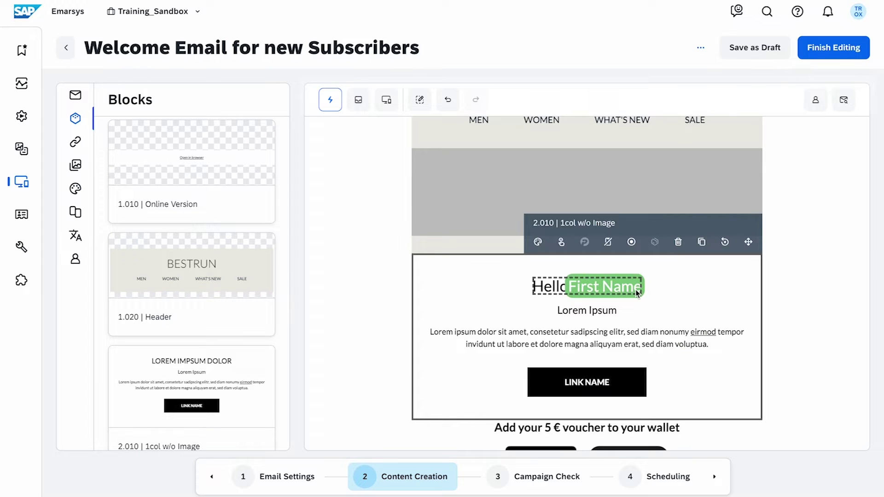
- Give the First Name token the fallback text 'friend' and title-case formatting
click(637, 293)
click(617, 286)
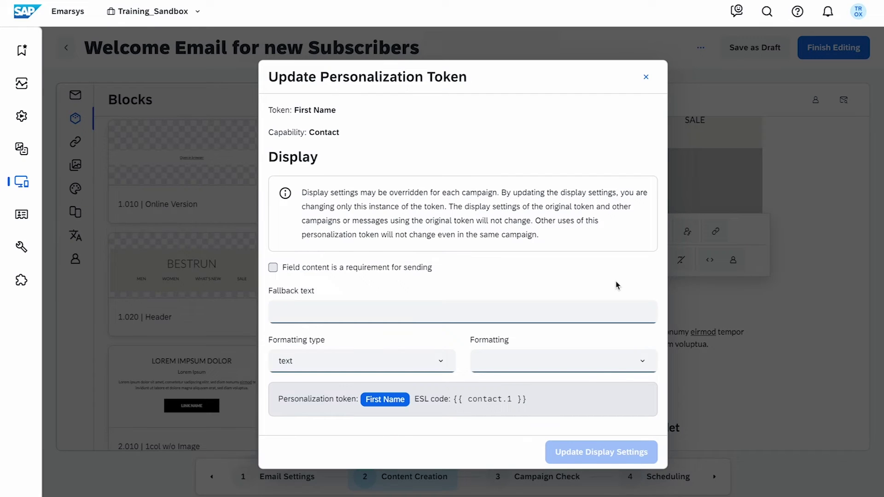
click(515, 311)
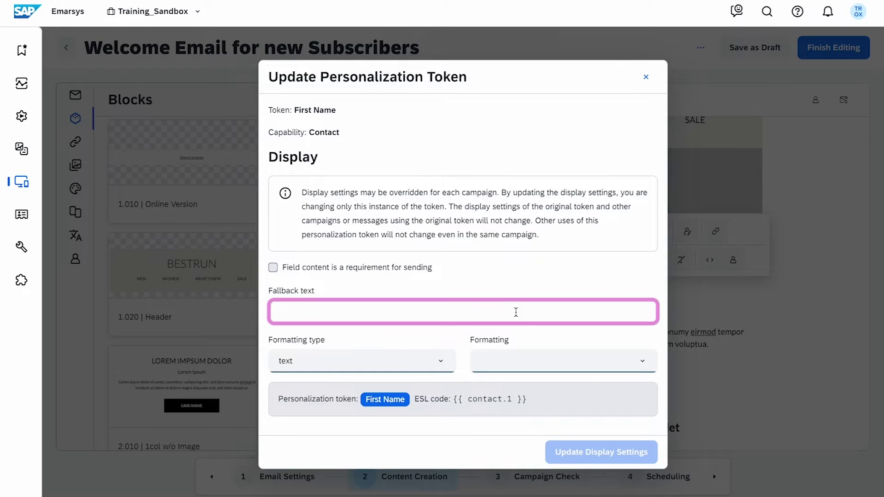
text(friend)
click(559, 355)
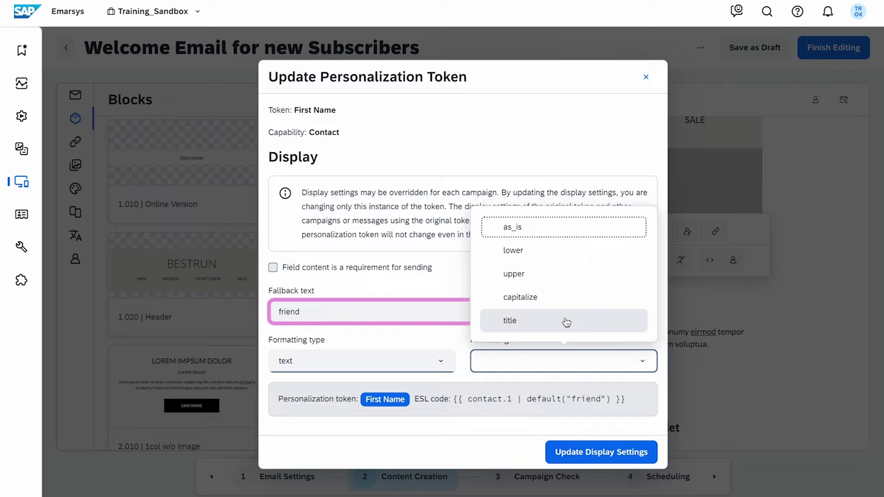
click(564, 322)
click(591, 455)
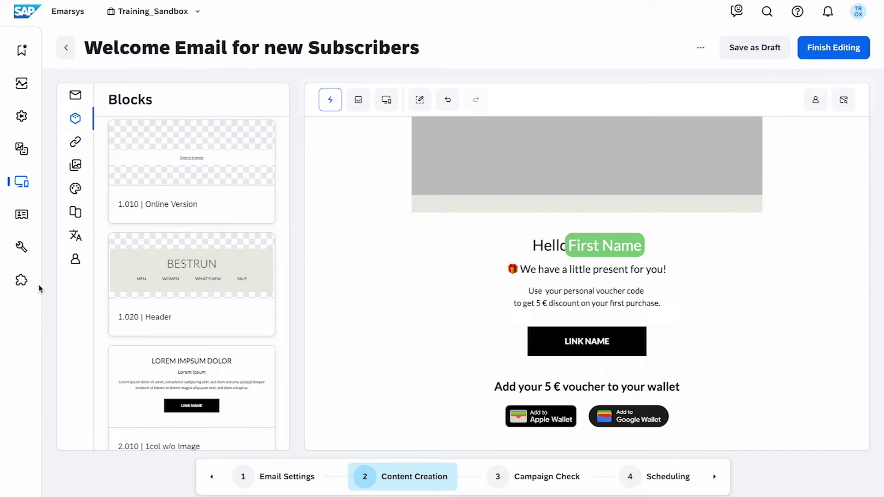
- Create an Omnichannel Voucher pool named 'welcome' and upload its codes from Vouchers.csv
click(35, 287)
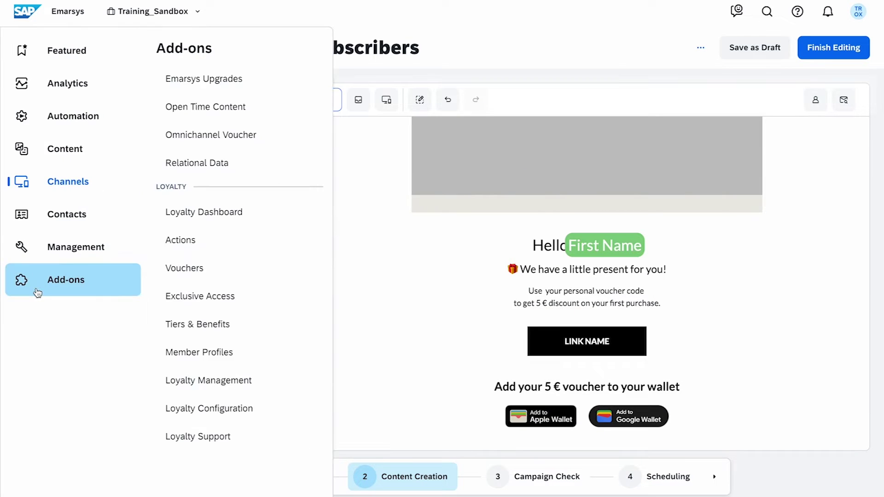
click(311, 135)
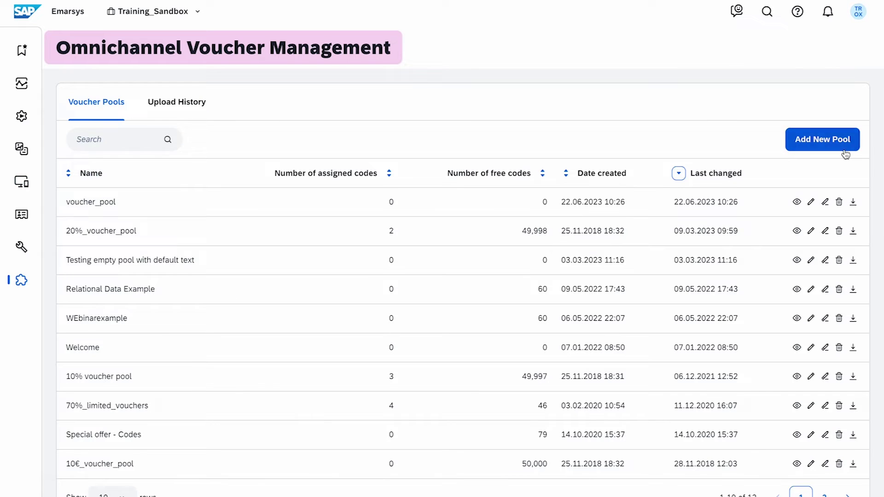
click(810, 142)
text(welcome)
click(742, 283)
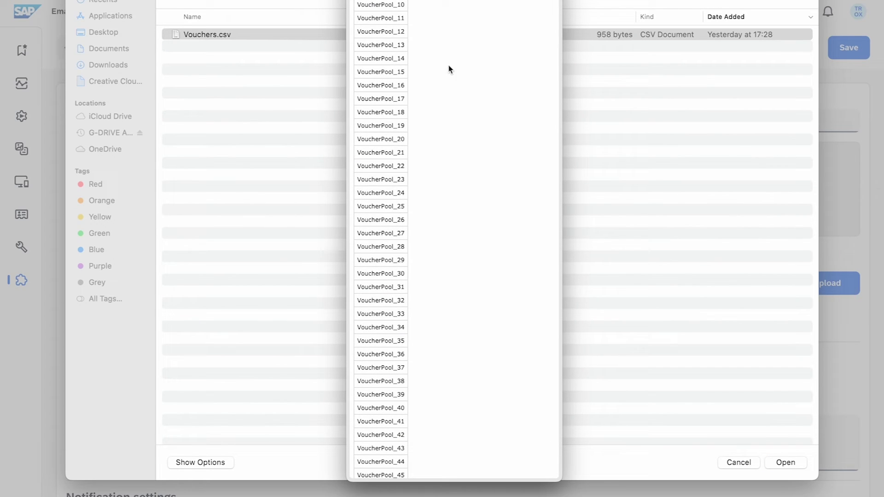
key(space)
click(791, 460)
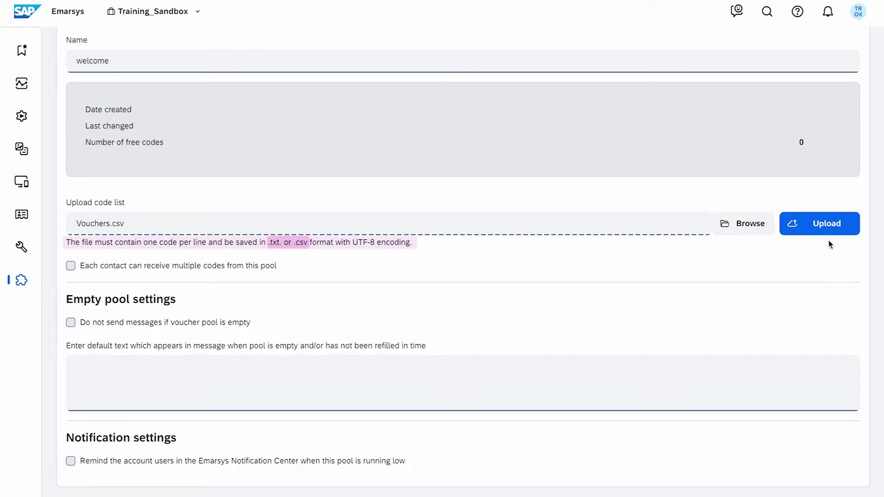
click(834, 233)
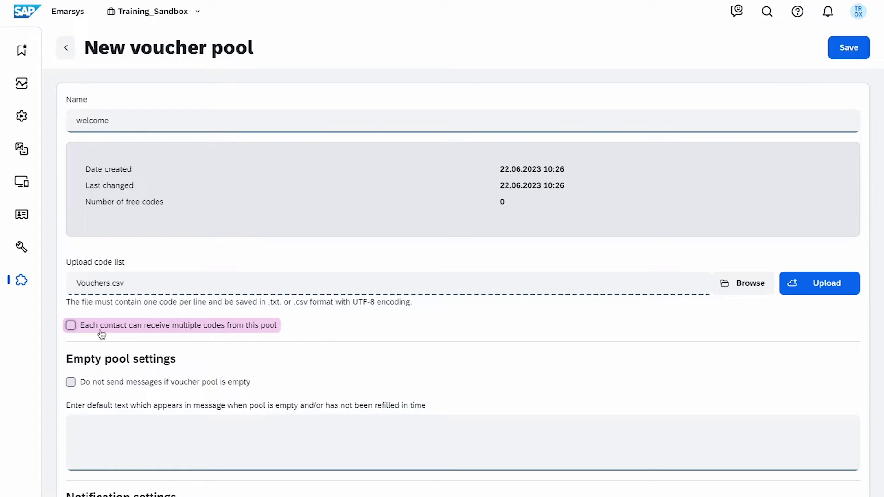
- Set the pool's empty-pool text to 'Welcome' and enable a reminder at 10 codes left
click(116, 441)
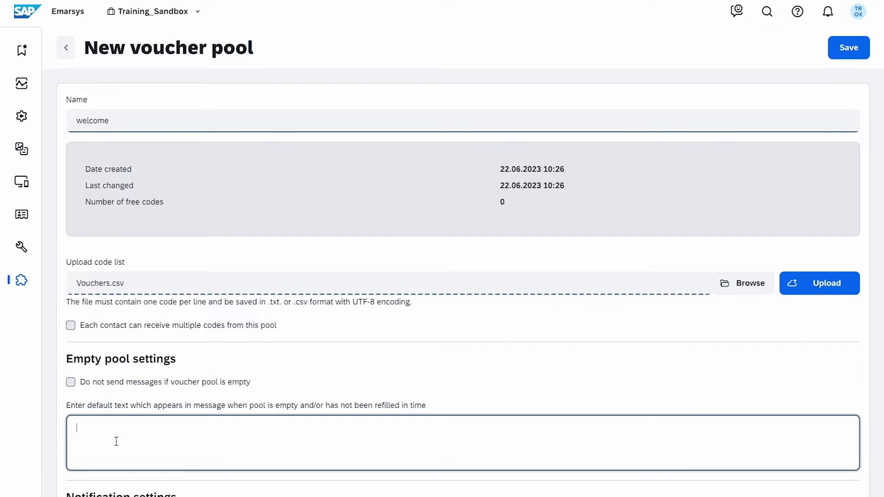
text(Welcome)
scroll(480, 404, down, 2)
click(479, 442)
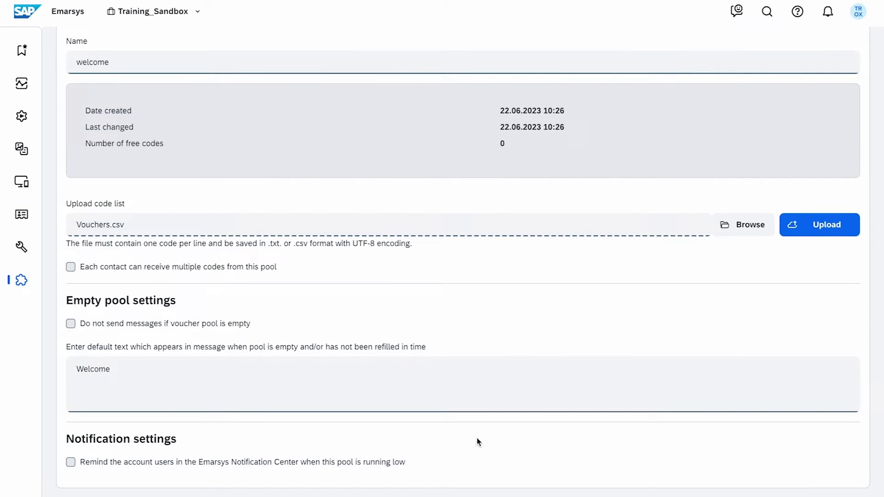
click(71, 462)
key(Tab)
text(10)
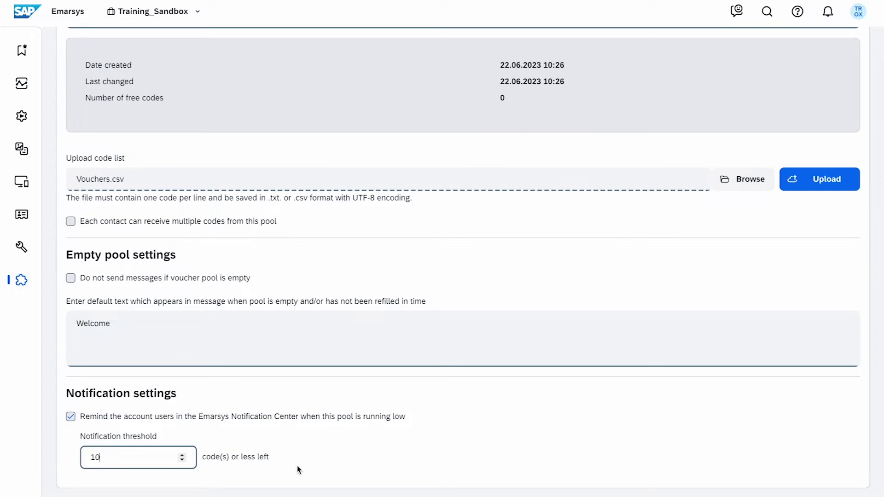
scroll(410, 473, up, 3)
- Save the voucher pool and start a custom Vouchers token in a new 'welcome' category
click(845, 46)
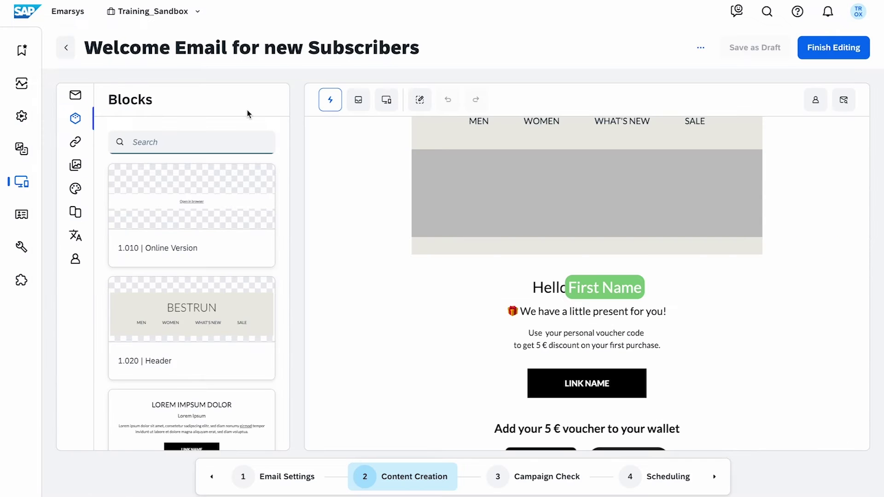
click(75, 258)
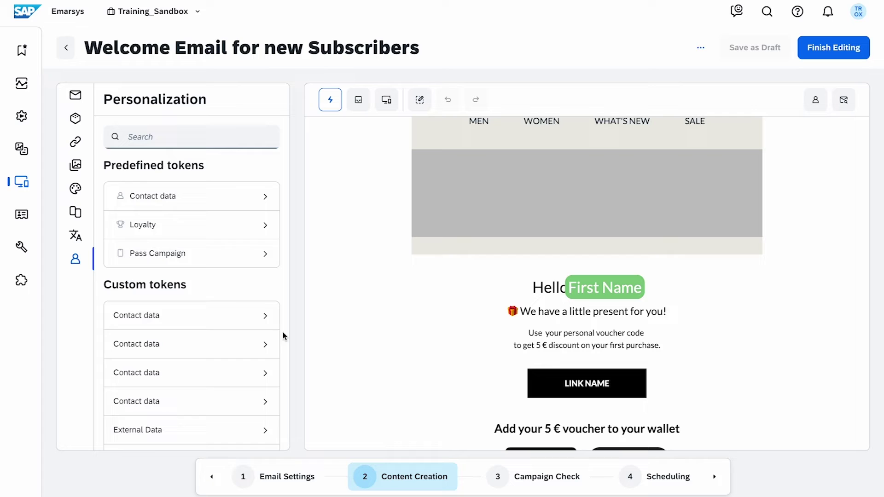
scroll(283, 333, down, 5)
click(230, 389)
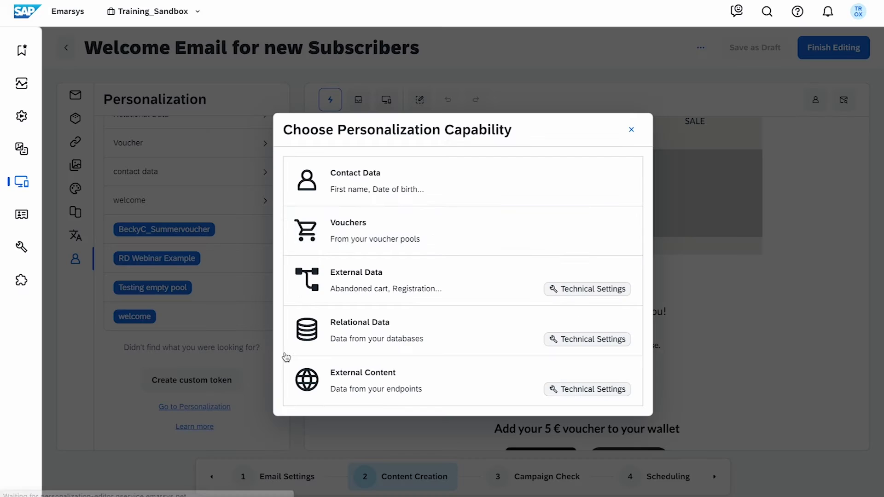
click(607, 229)
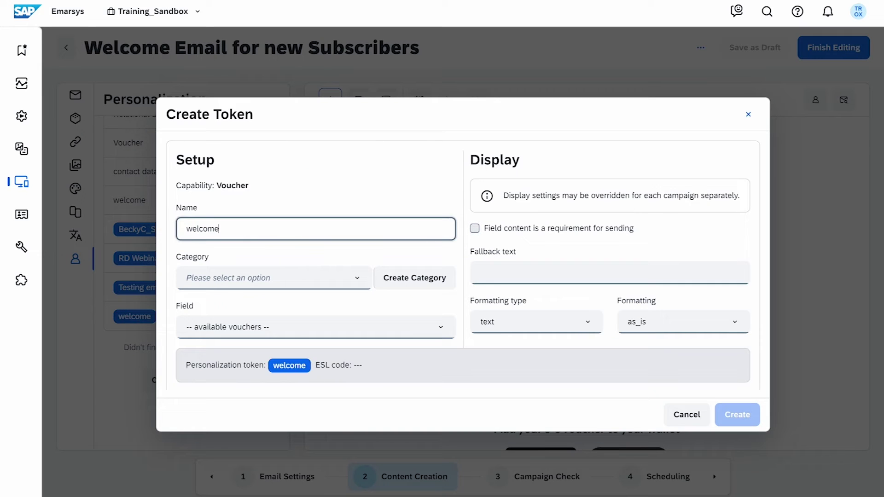
click(409, 278)
text(welcome)
click(605, 315)
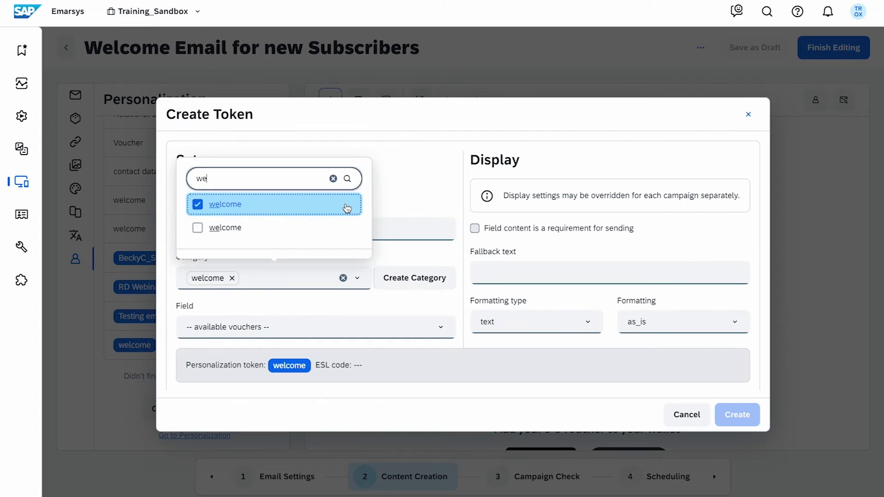
- Create the token from the welcome voucher field and place it after 'your personal voucher code'
click(438, 335)
text(welc)
key(Return)
click(737, 414)
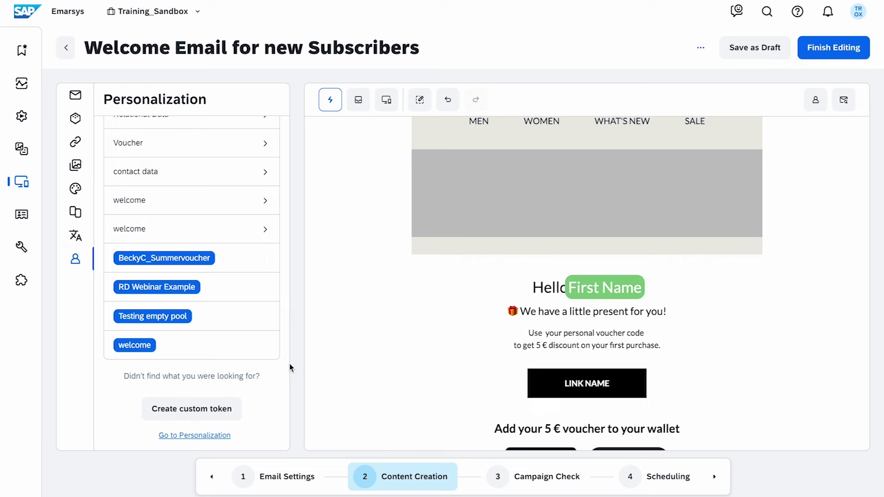
drag(138, 345, 645, 332)
click(791, 392)
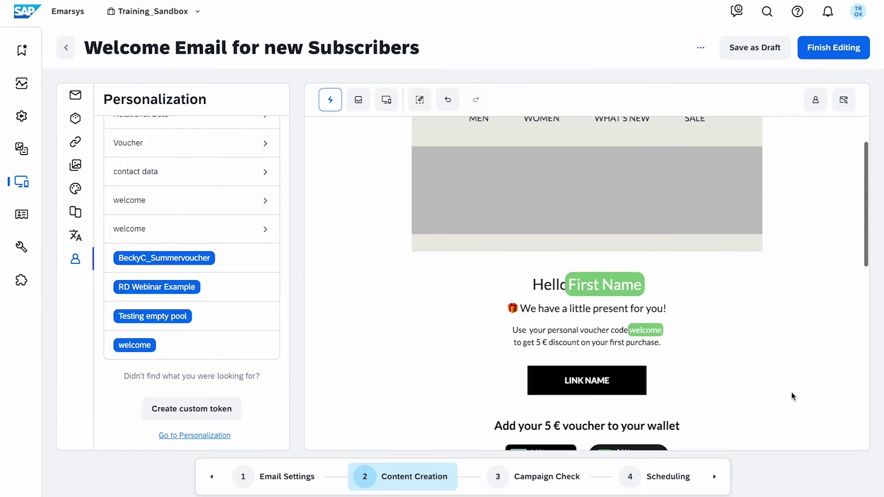
scroll(791, 392, down, 1)
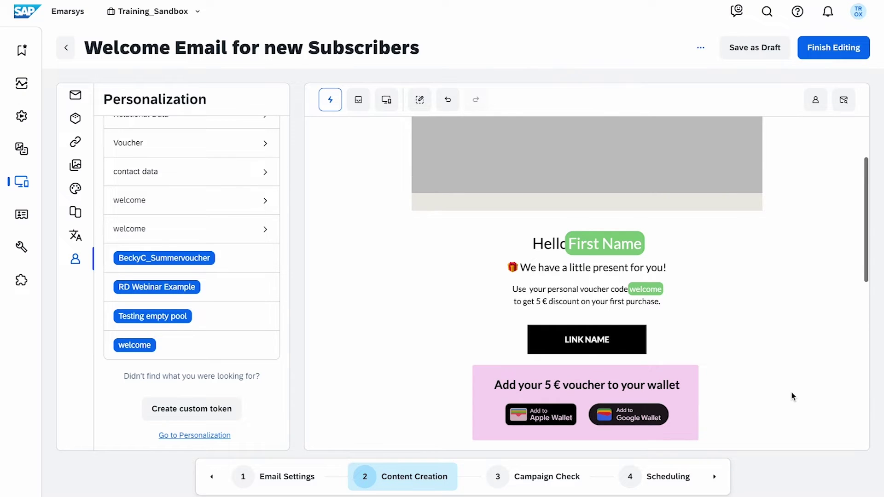
scroll(791, 396, down, 6)
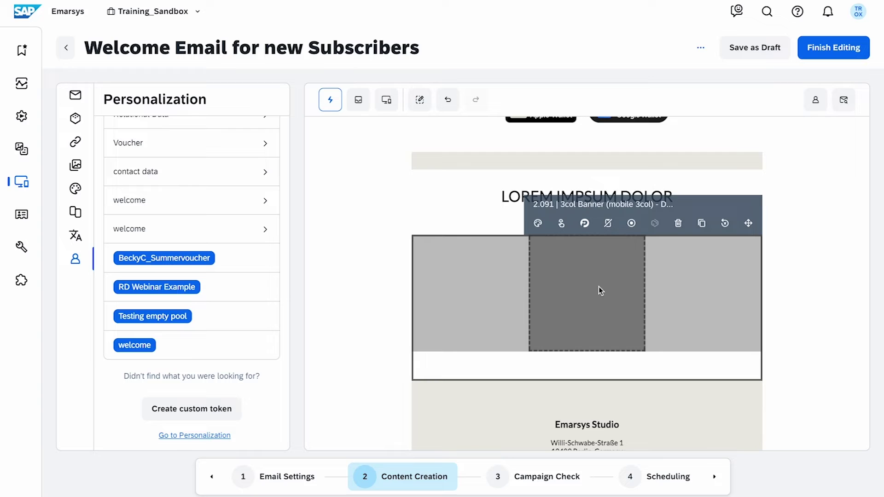
- Insert a Mail Personal recommendation block into the banner showing product title and price rows
click(585, 235)
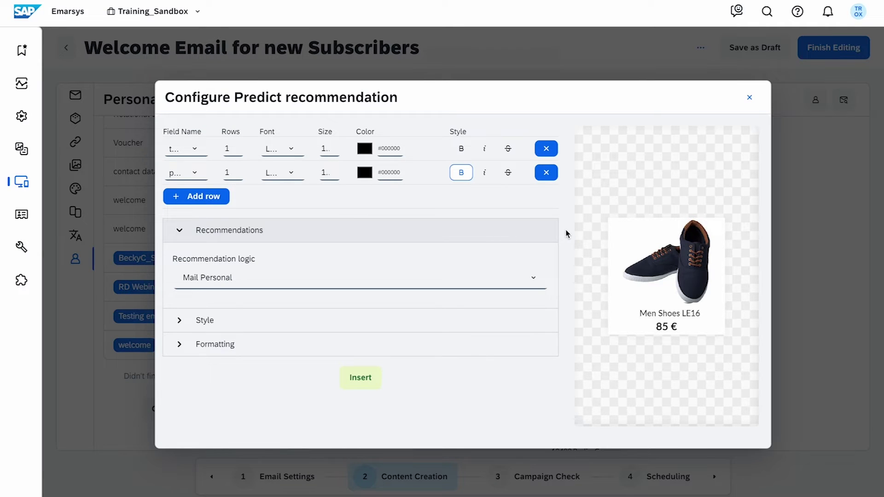
click(198, 148)
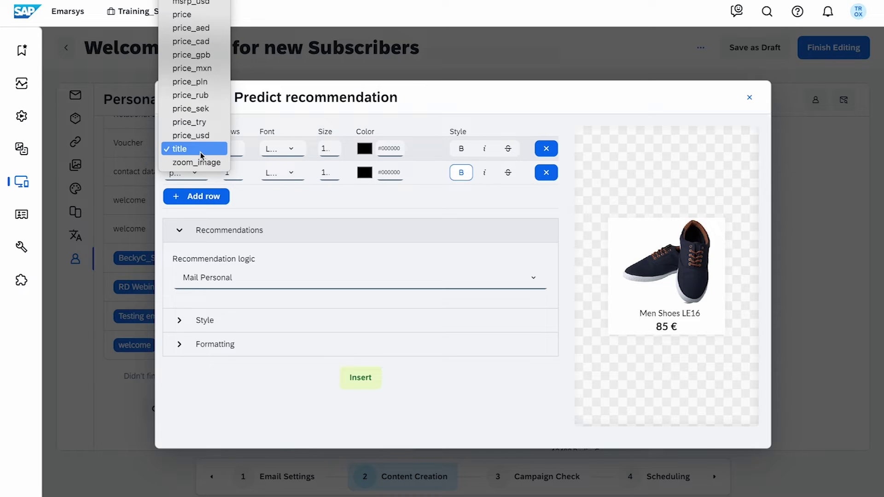
click(200, 148)
click(202, 173)
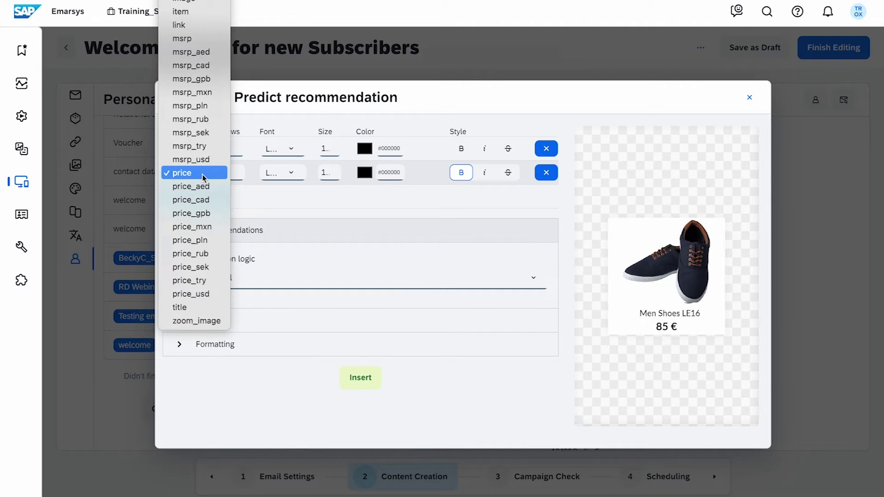
click(203, 174)
click(530, 281)
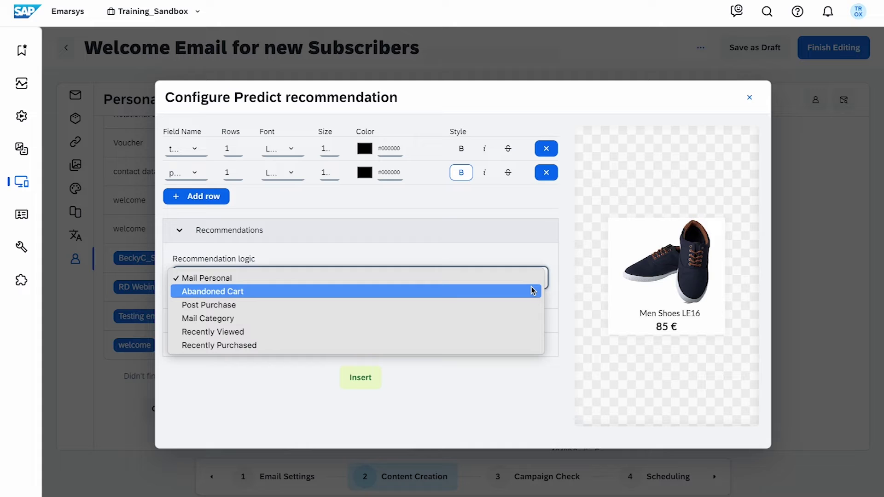
click(530, 280)
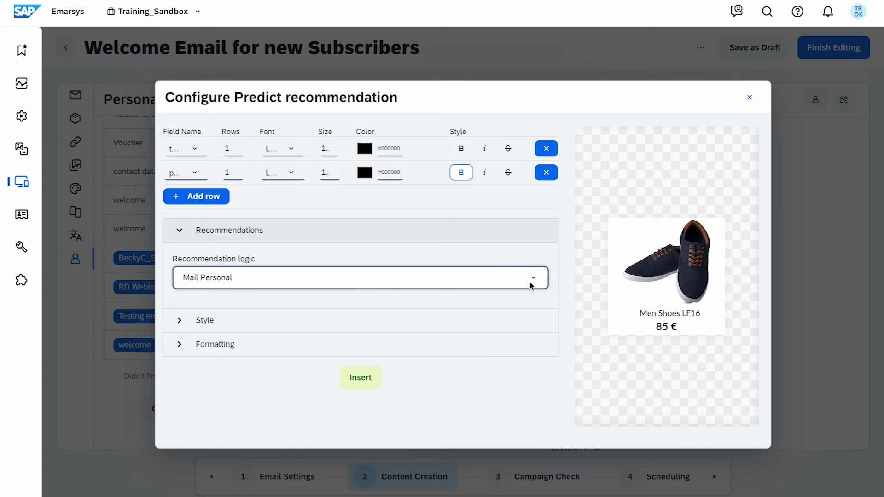
click(374, 391)
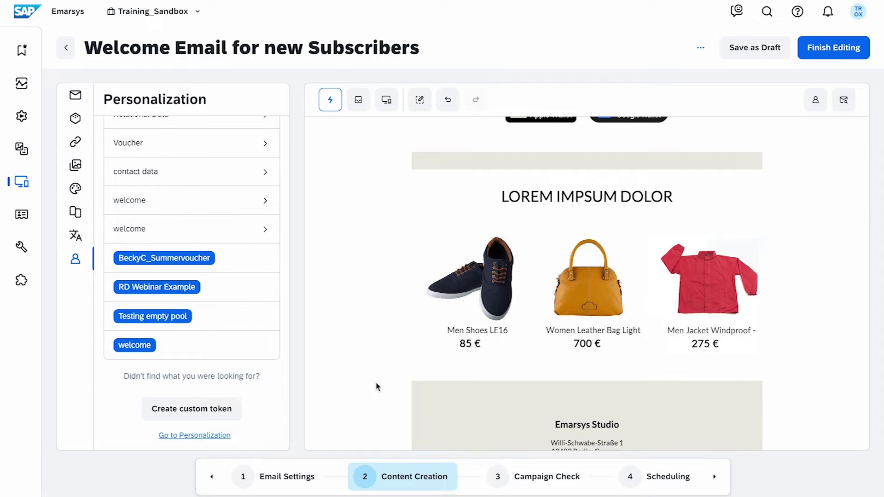
- Save the email as a draft, undo and redo the last change, then go to Email Basics
click(783, 57)
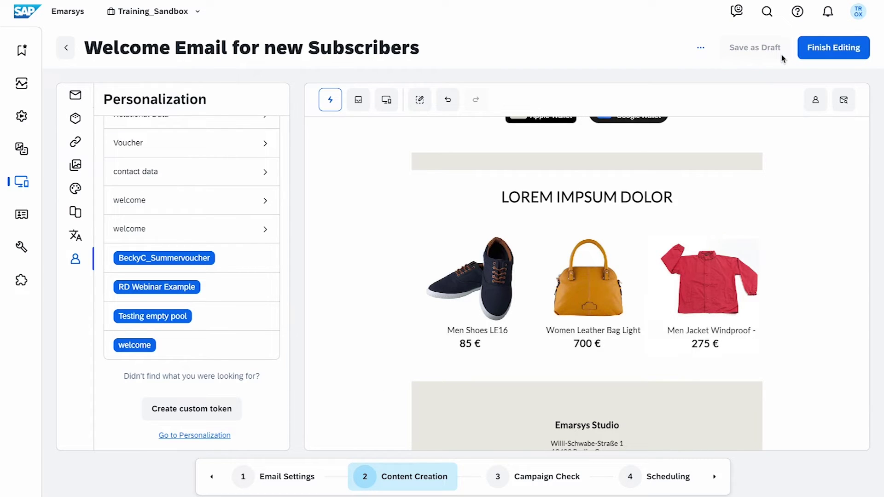
click(447, 100)
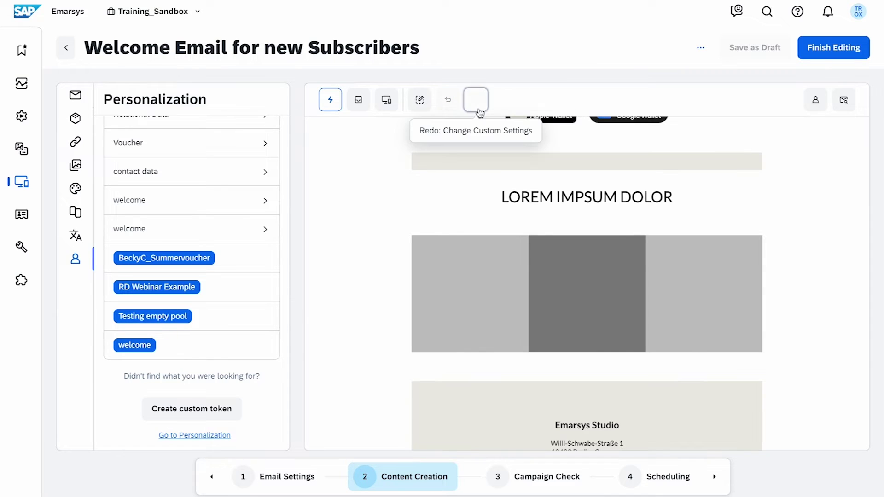
click(477, 108)
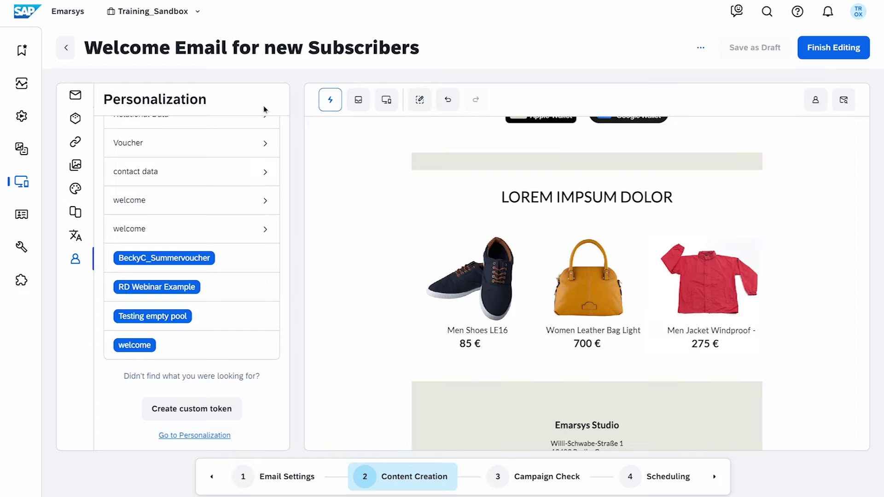
click(76, 95)
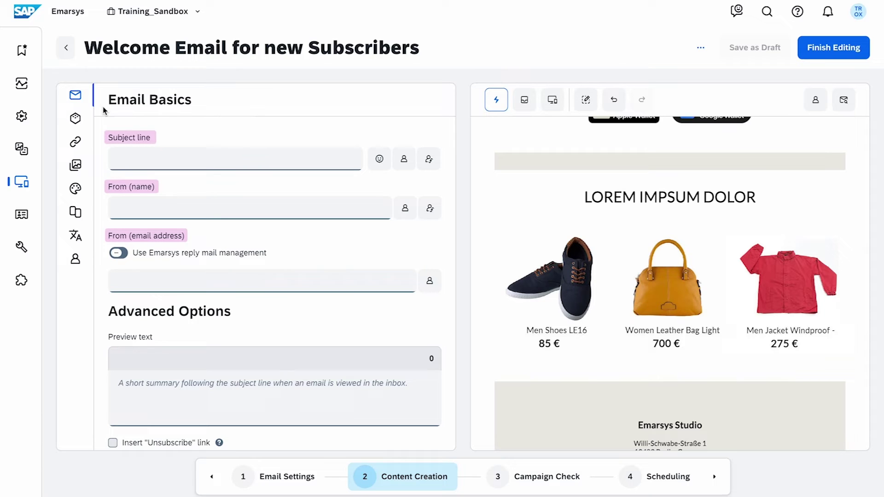
- Set the subject to a conditional First Name/Friend greeting followed by ', Welcome to Best Run!'
click(157, 154)
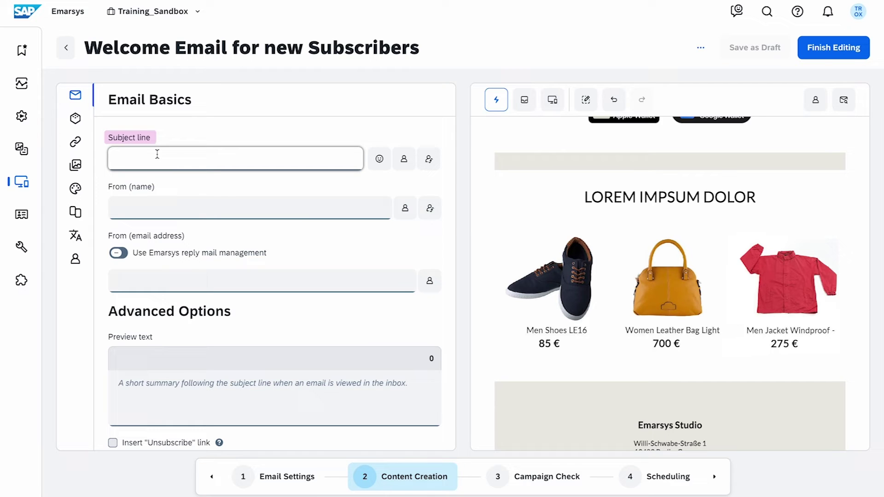
text(, Welcome to Best Run!)
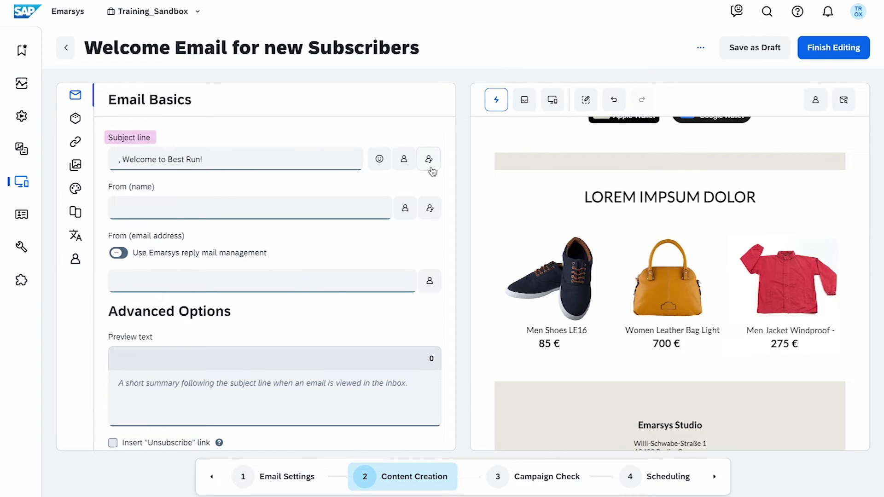
click(429, 161)
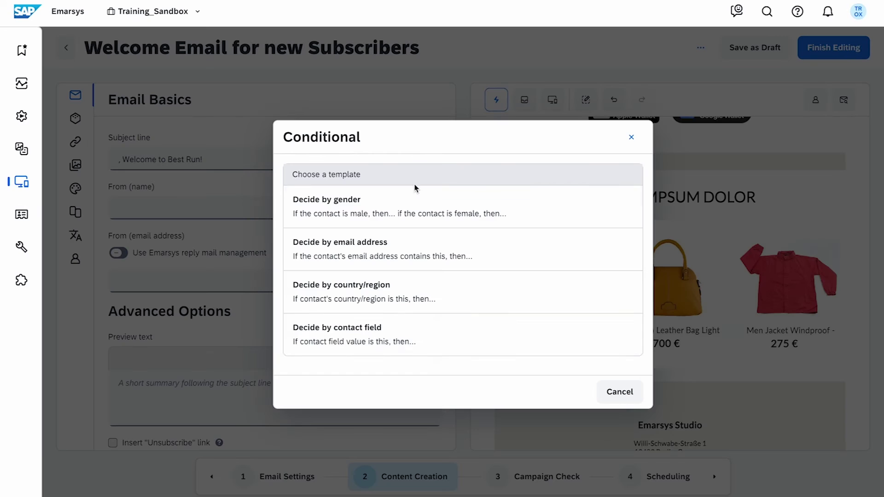
click(448, 330)
click(361, 297)
text(Friend)
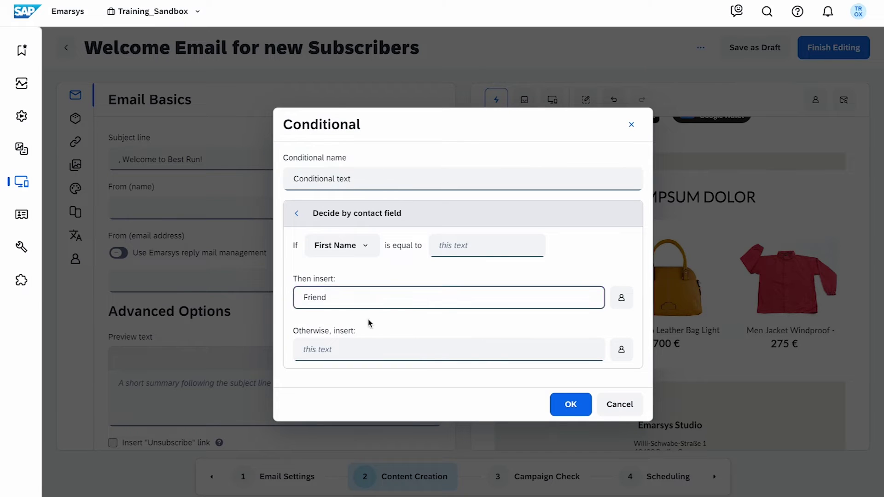
click(382, 330)
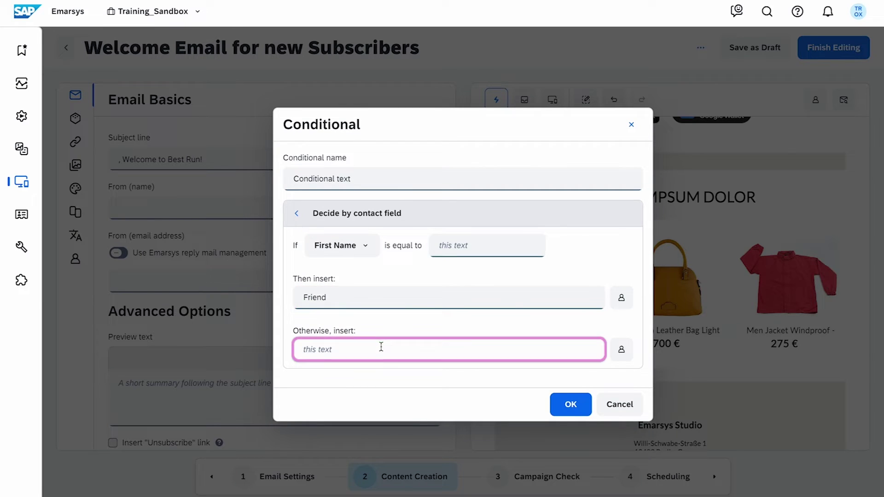
click(621, 350)
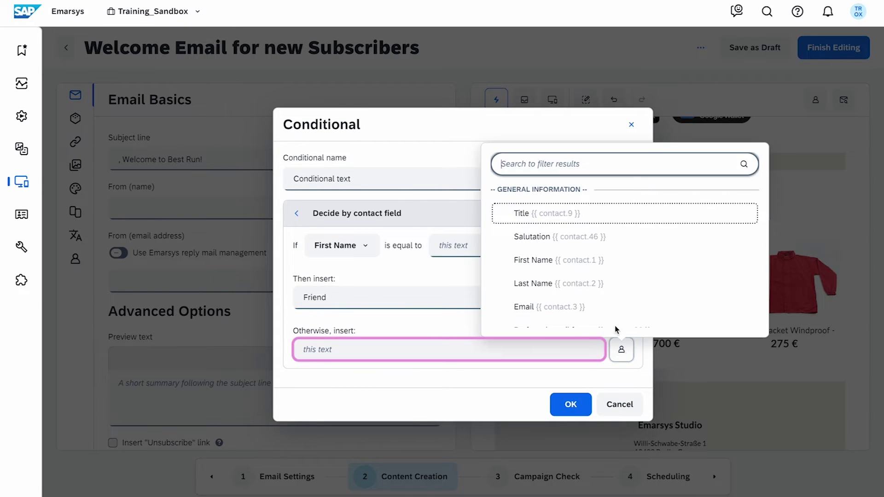
click(607, 269)
click(583, 407)
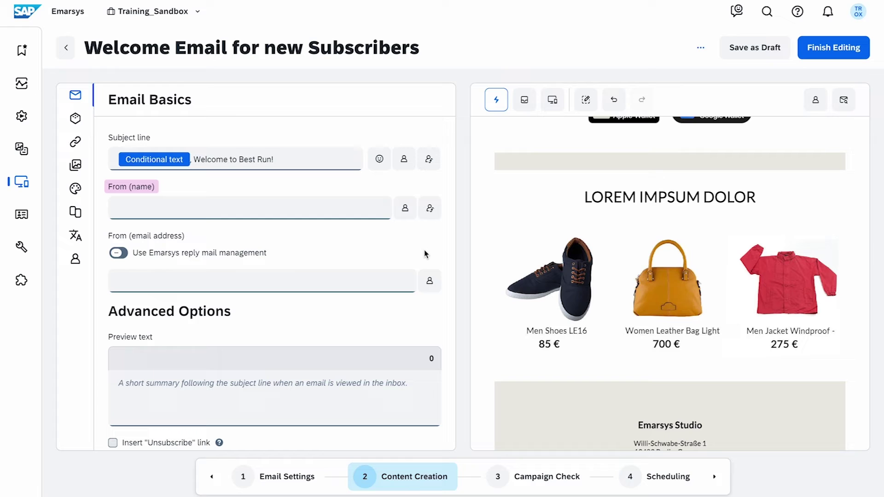
- Set sender name BestRun and a sender address, and enable reply management with the welcome address
click(328, 208)
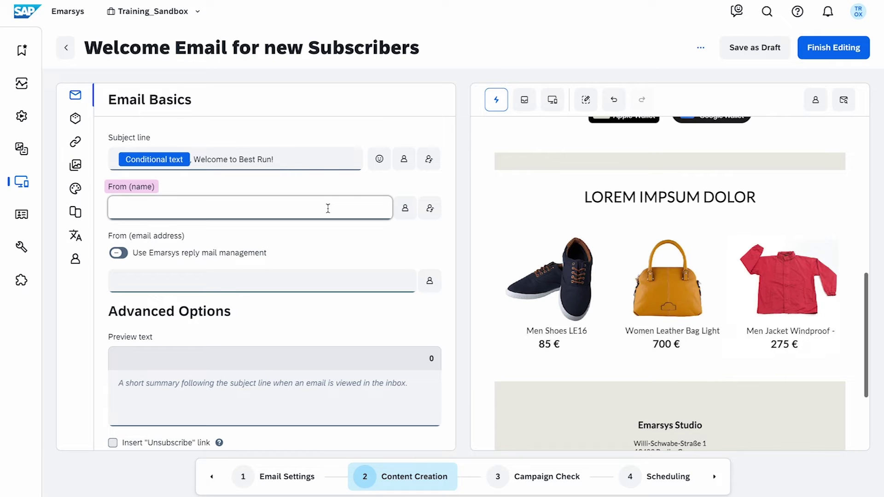
text(BestRun)
click(394, 257)
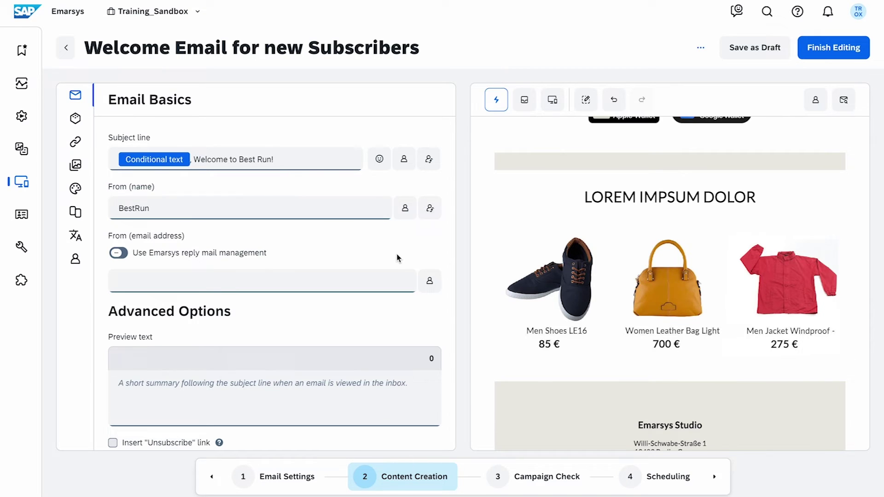
click(132, 282)
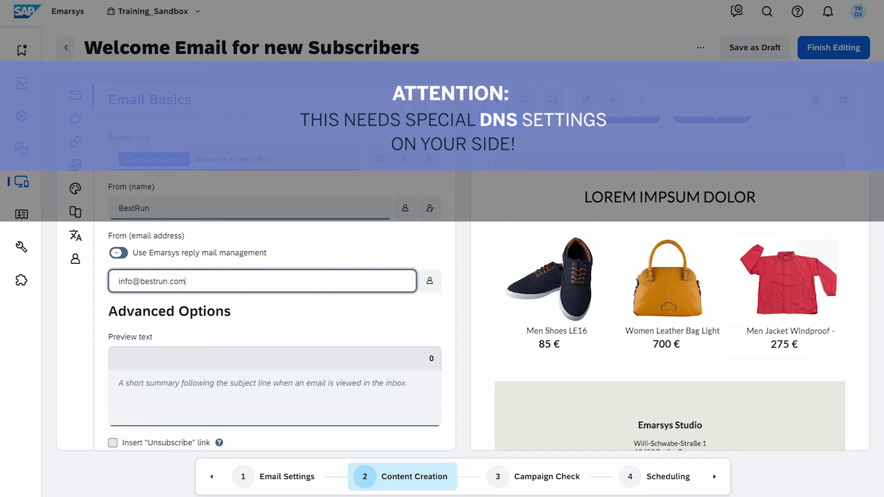
click(398, 258)
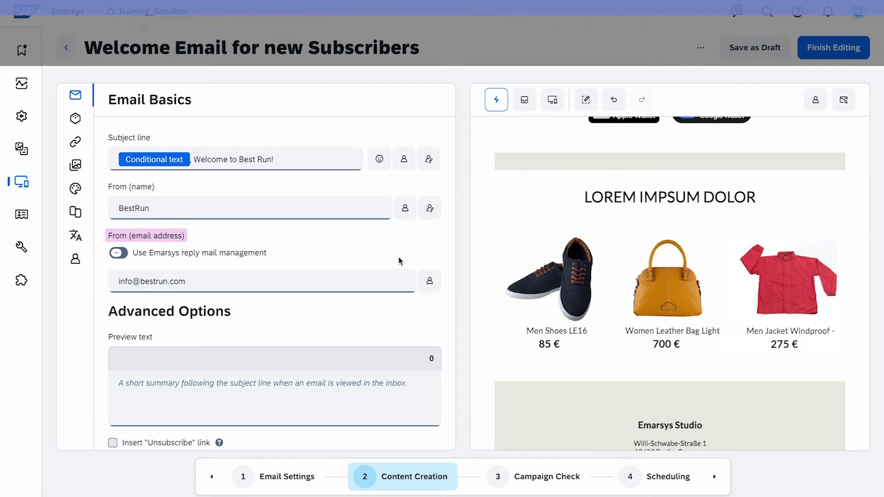
click(125, 256)
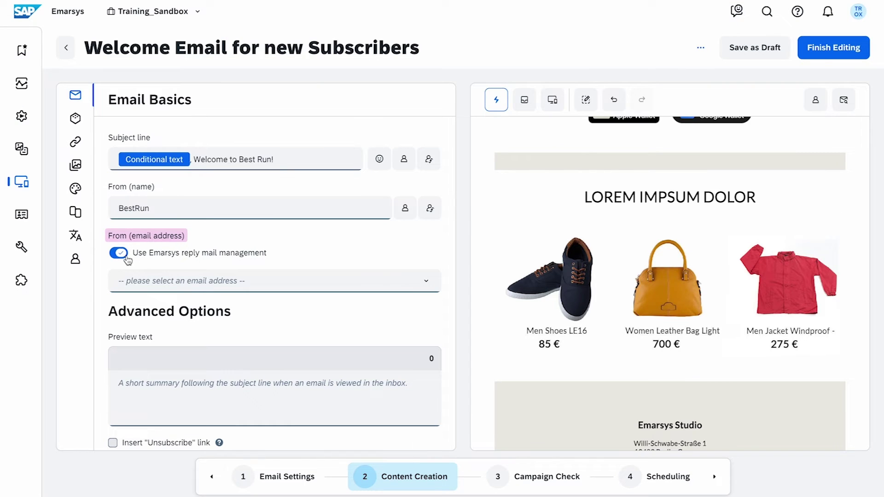
click(432, 284)
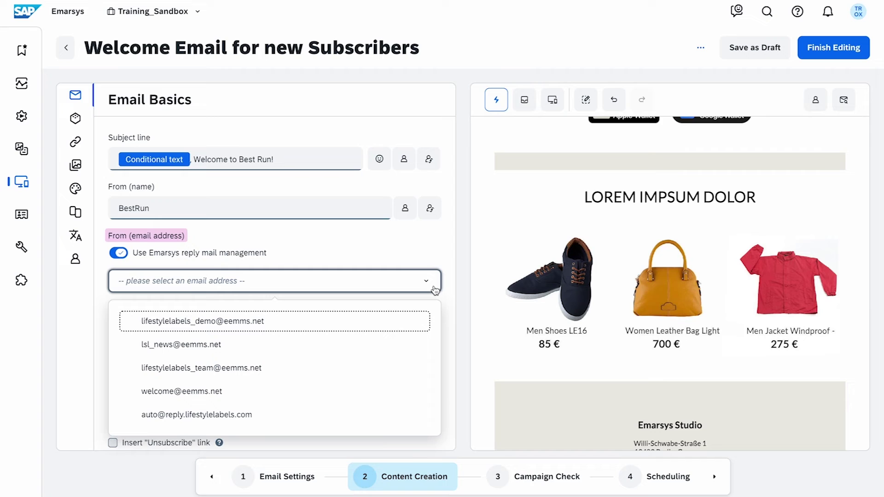
click(414, 391)
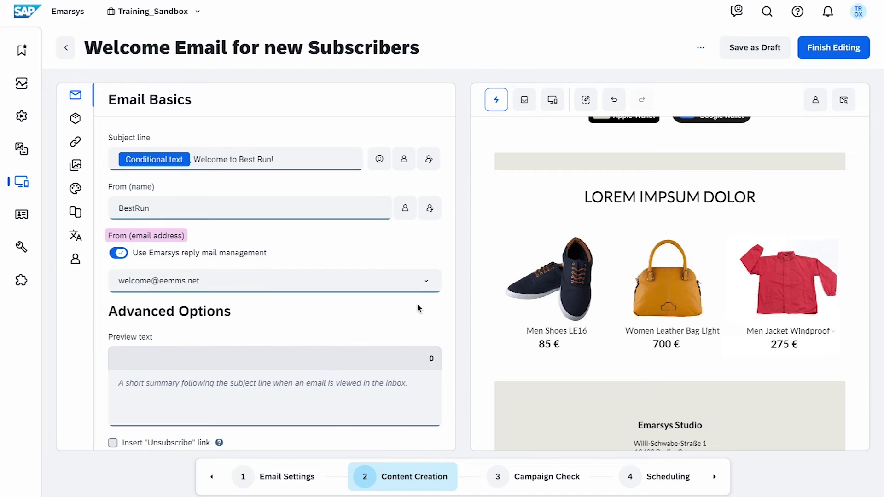
- Add the preview text 'We have a voucher for you!' and toggle the unsubscribe link options
scroll(418, 308, down, 1)
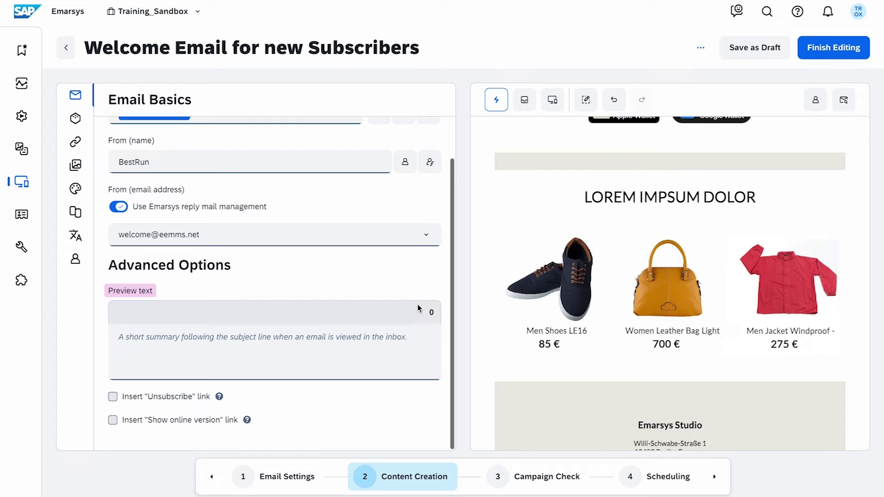
click(400, 333)
text(We have a voucher for you!)
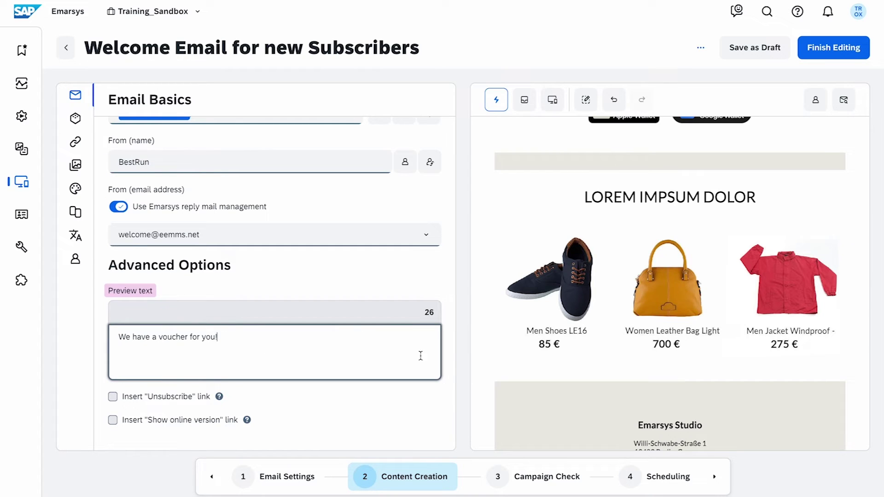
click(443, 381)
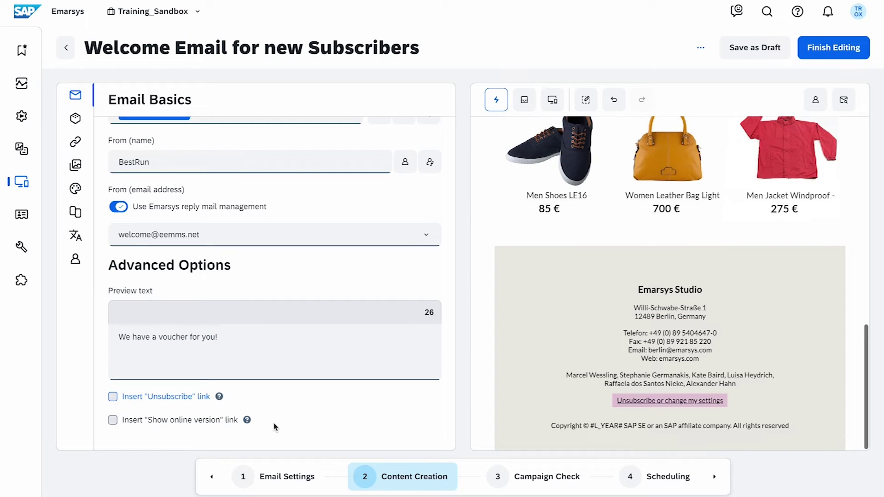
click(113, 397)
click(113, 397)
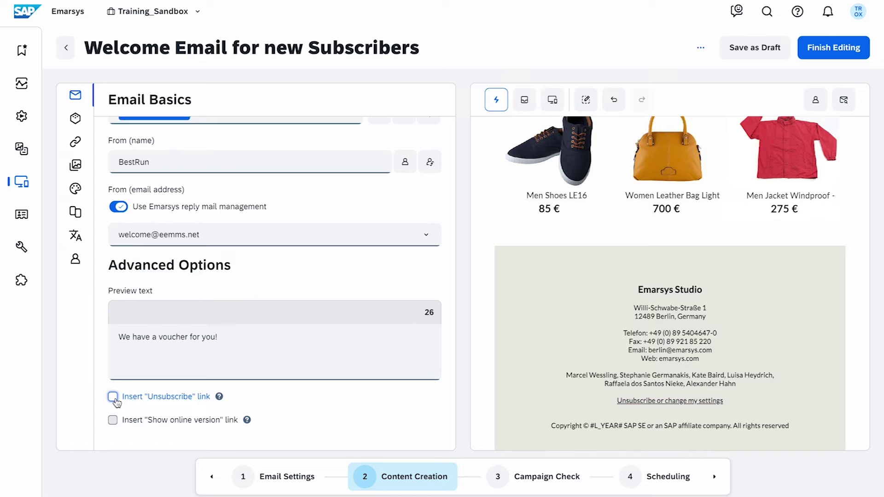
click(113, 420)
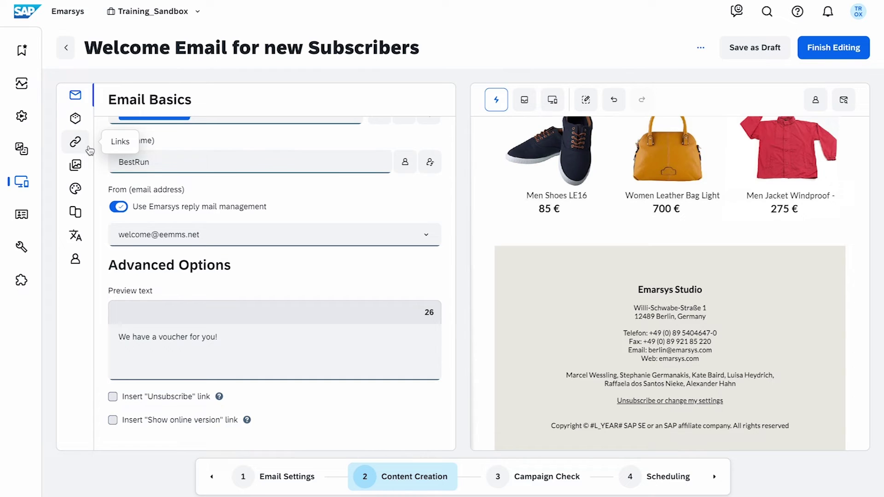
- Update the hero banner link with the pasted shop page address and title 'Hero Banner'
click(75, 141)
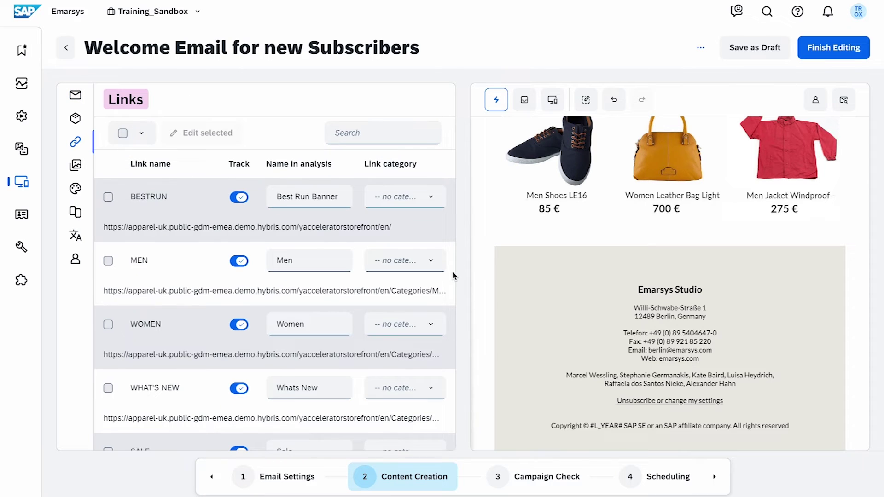
scroll(452, 278, down, 1)
scroll(452, 278, up, 1)
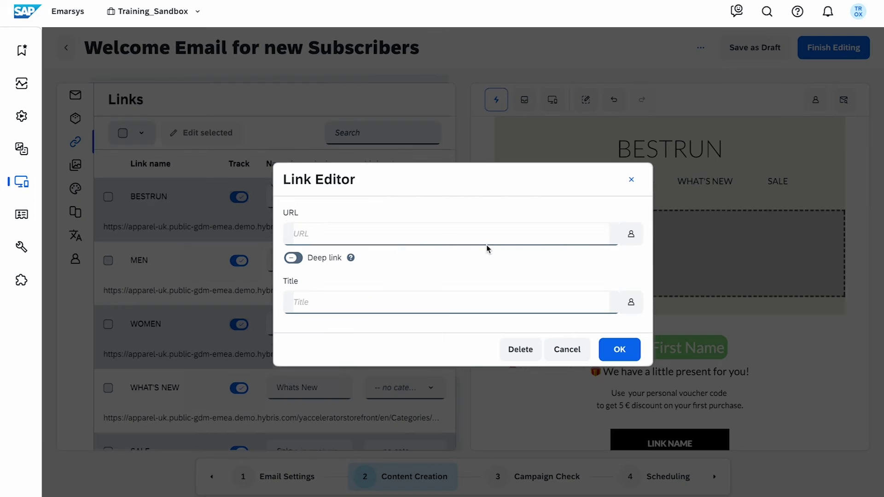
click(487, 240)
key(ctrl+v)
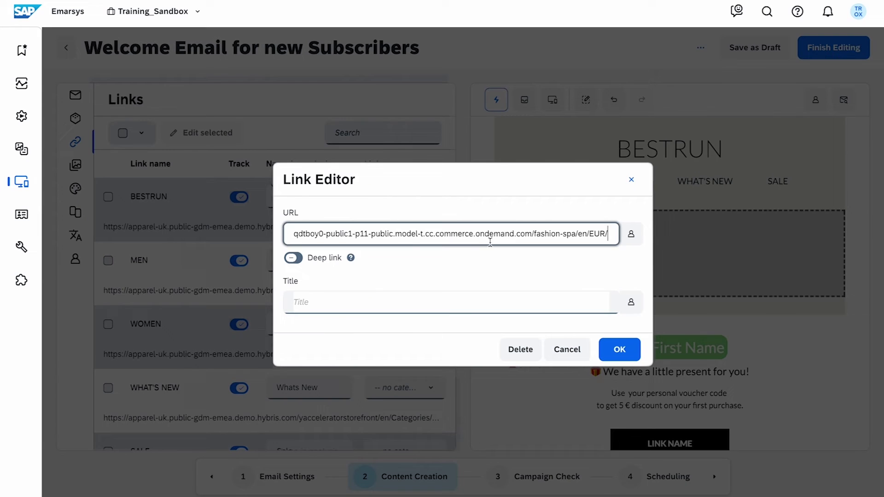
click(468, 300)
text(Hero Banner)
key(Return)
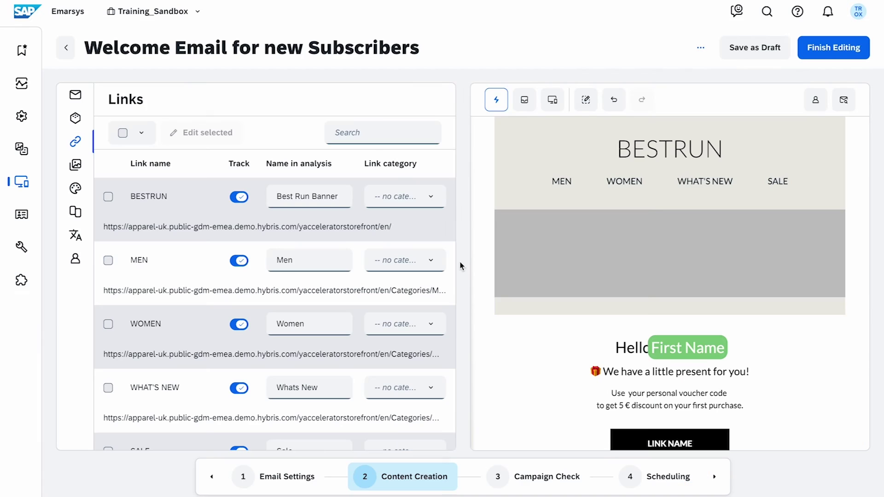
- Place the d_01_Banner image from Recent Media into the grey image block with alt text 'New image'
click(75, 165)
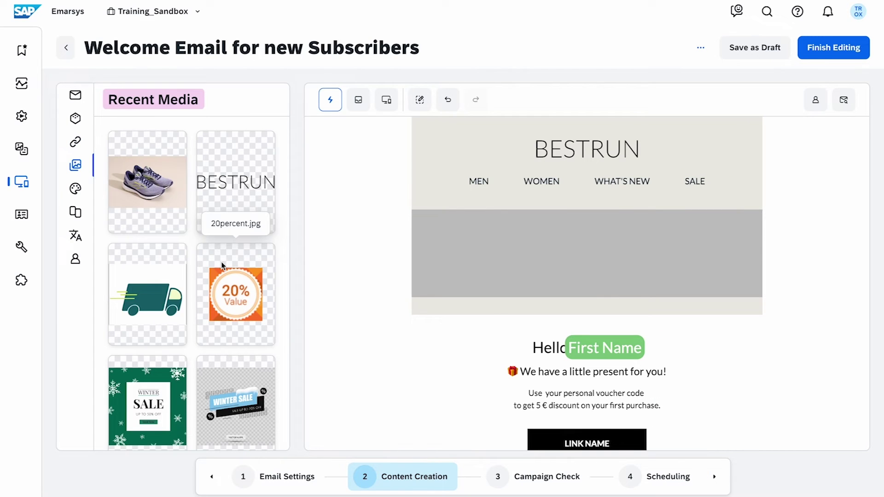
scroll(203, 307, down, 15)
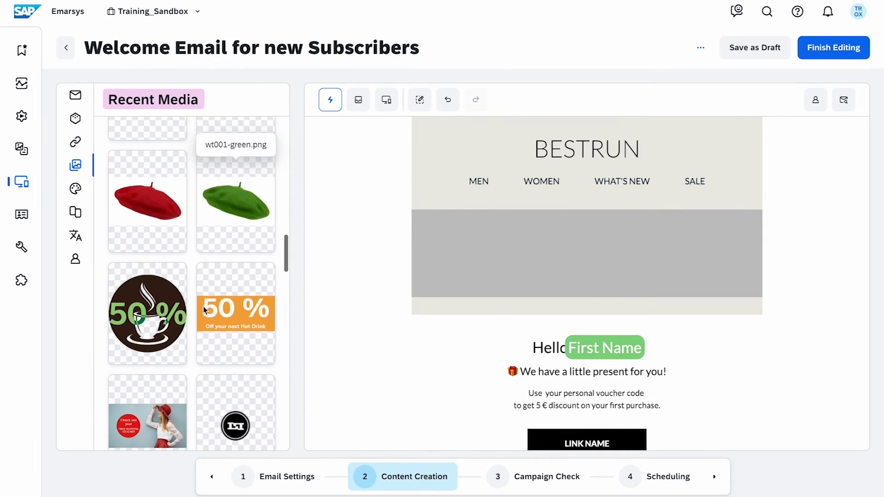
scroll(203, 306, down, 5)
drag(147, 209, 499, 237)
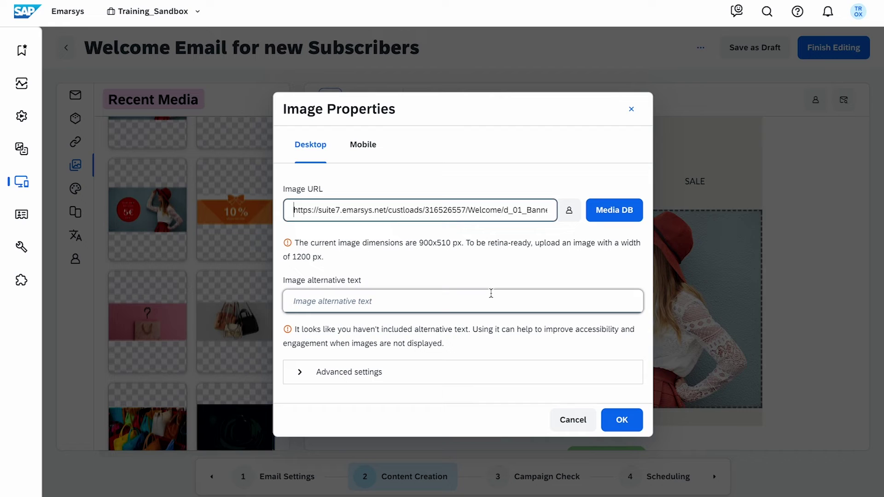
click(491, 301)
text(New image)
click(622, 419)
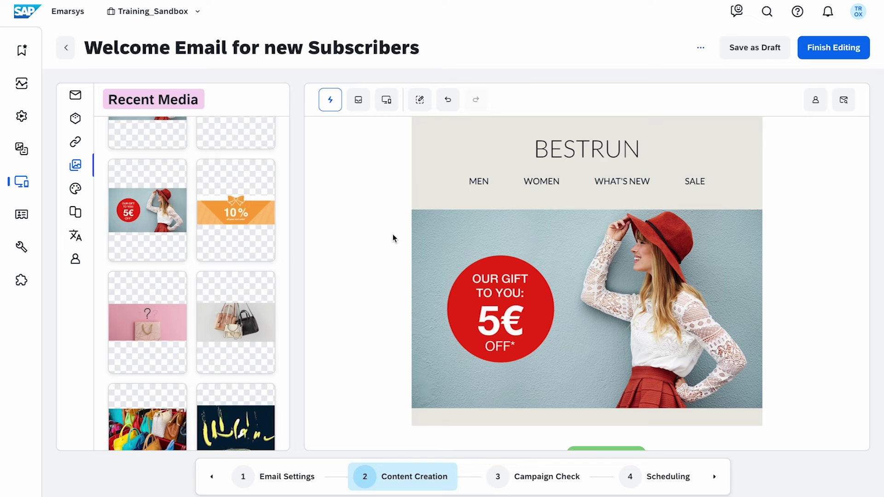
click(77, 190)
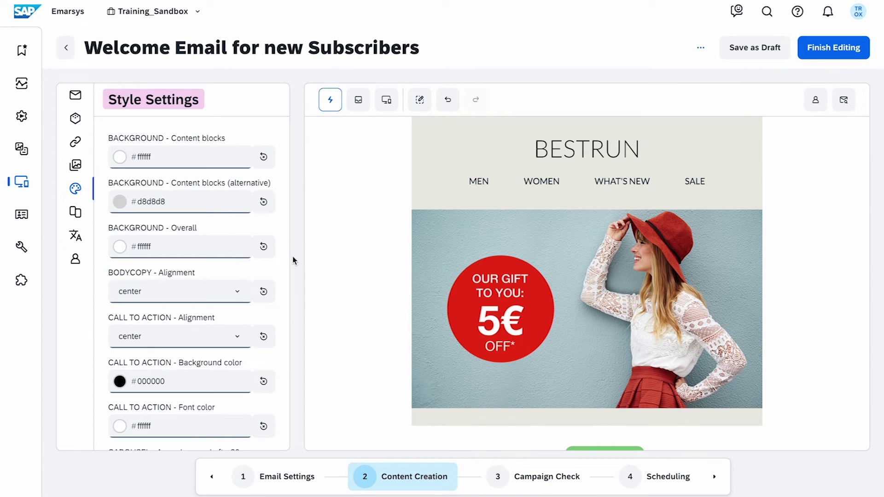
- Set the overall background colour to beige #ecebe6
click(184, 247)
double_click(133, 285)
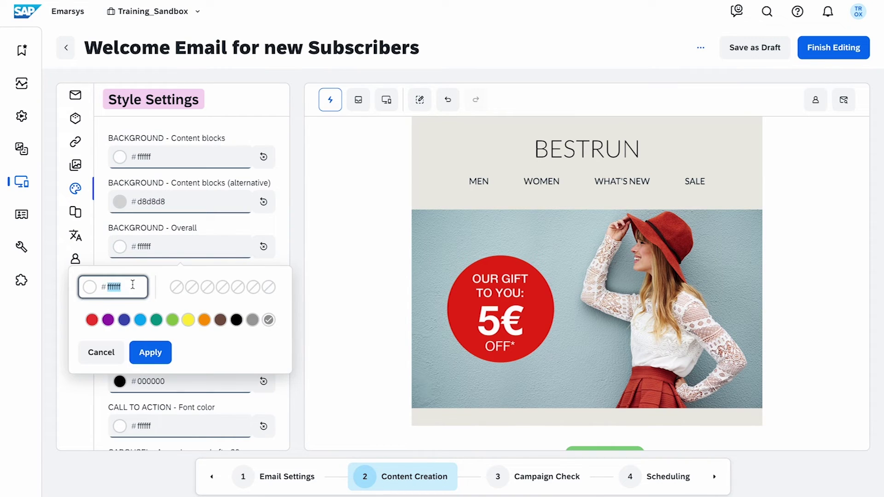
text(ecebe6)
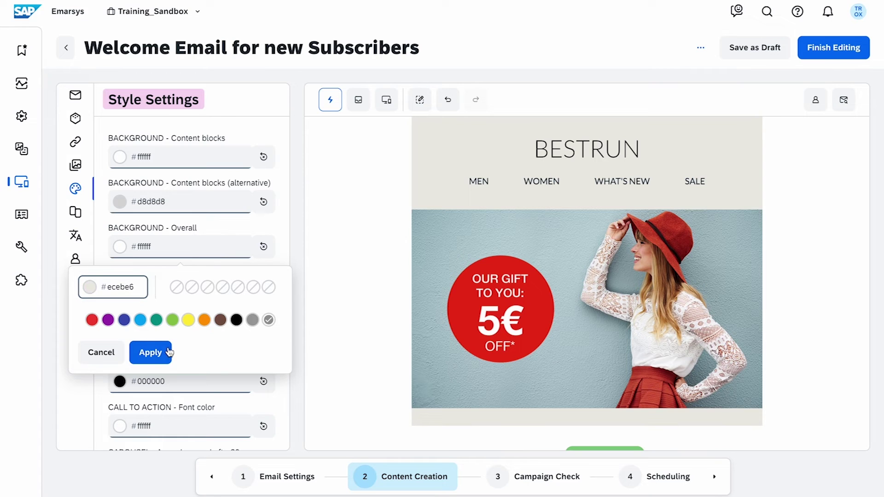
click(169, 352)
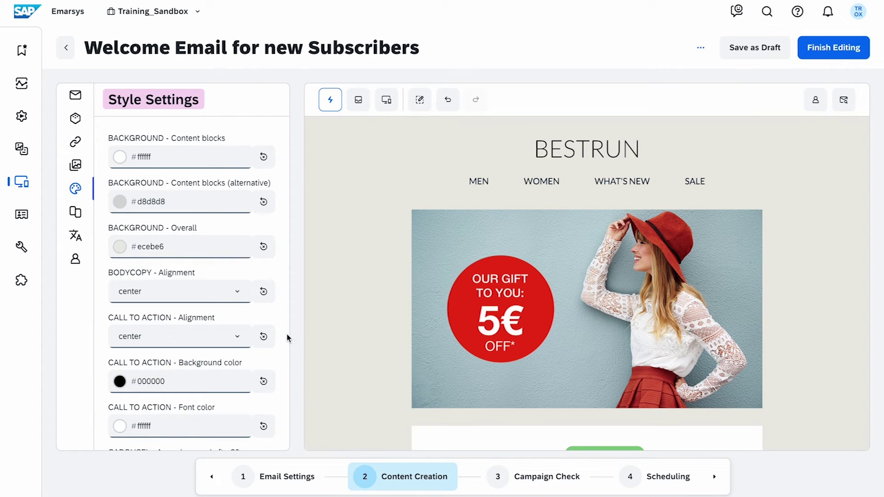
- Duplicate Version #a, delete the new Version #b, and browse language versions and personalization tokens
click(76, 211)
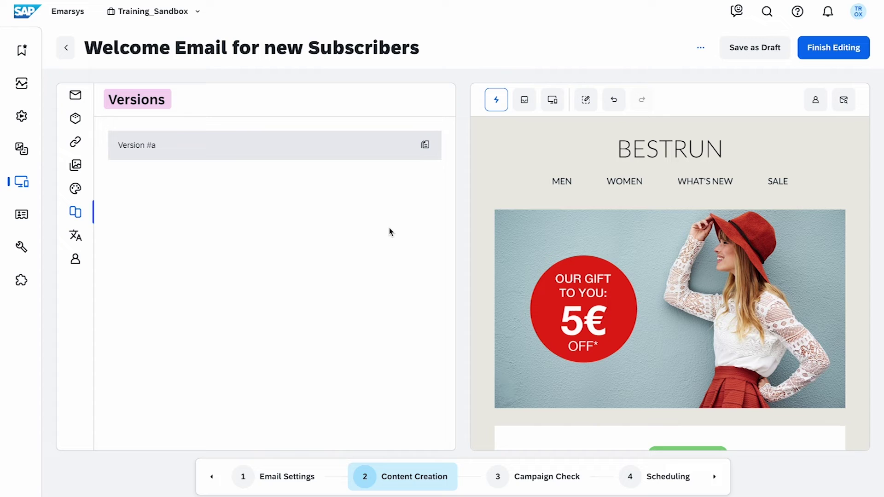
click(425, 145)
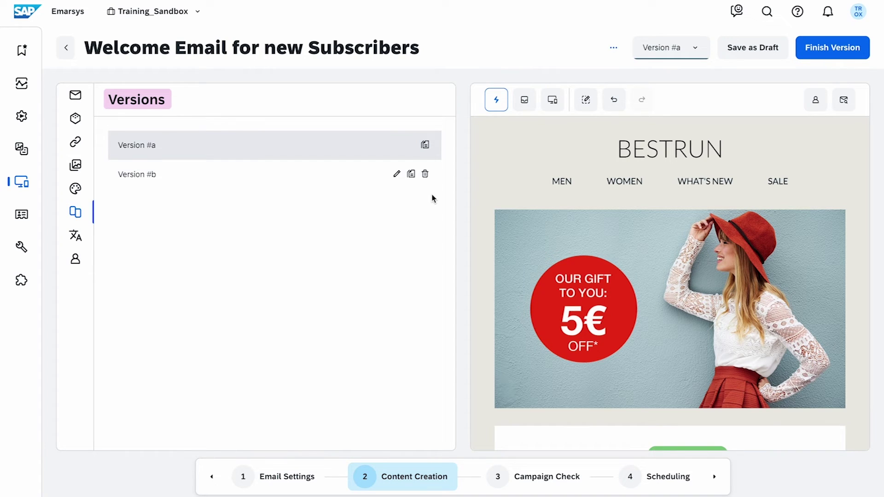
click(425, 174)
click(76, 236)
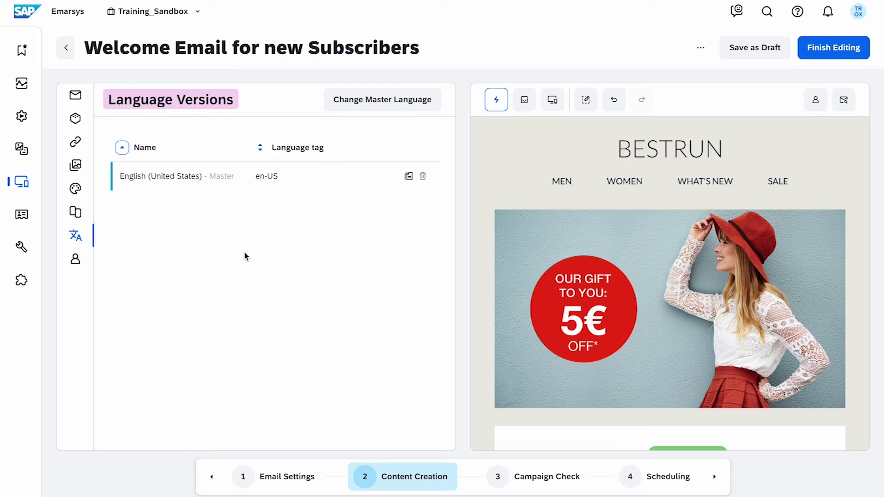
click(76, 259)
scroll(282, 282, down, 10)
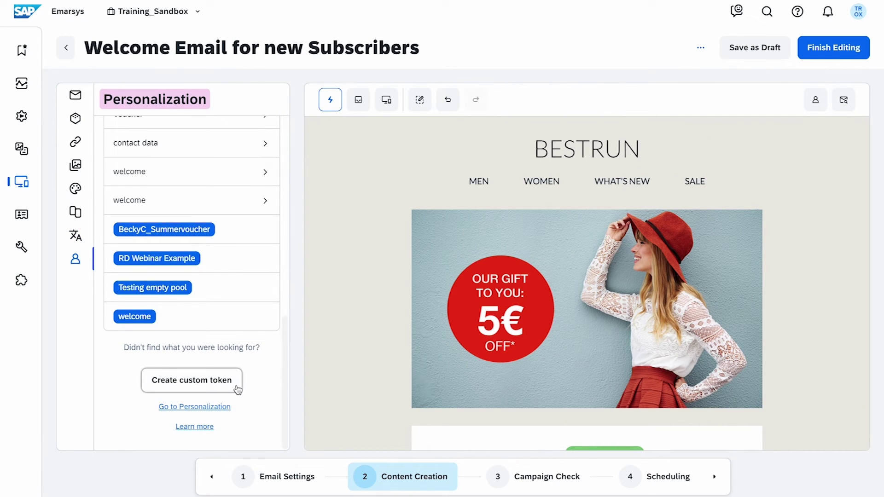
scroll(270, 367, up, 10)
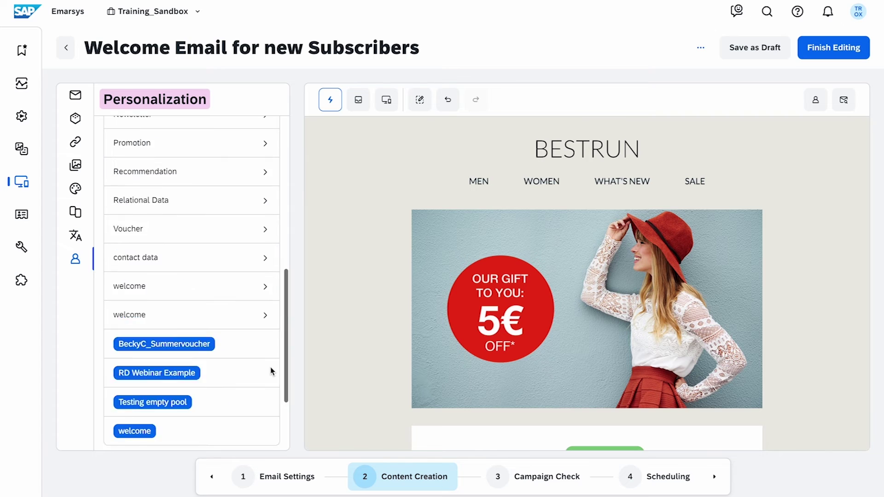
click(386, 108)
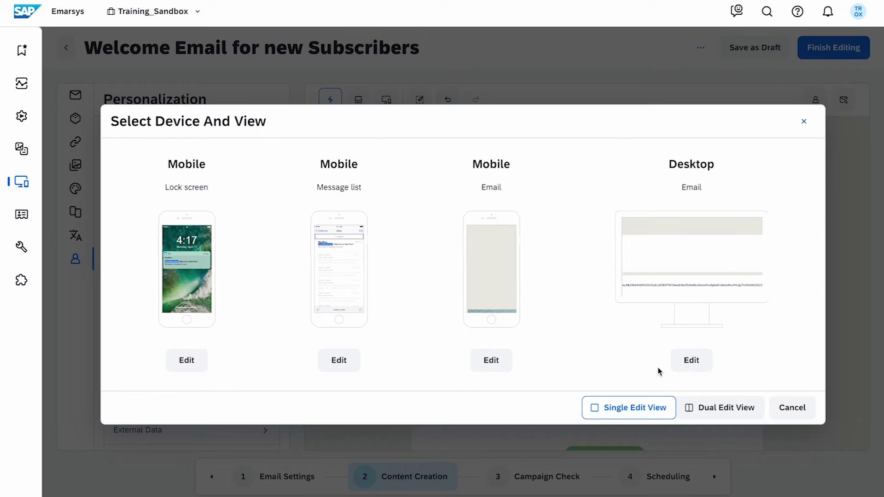
click(721, 409)
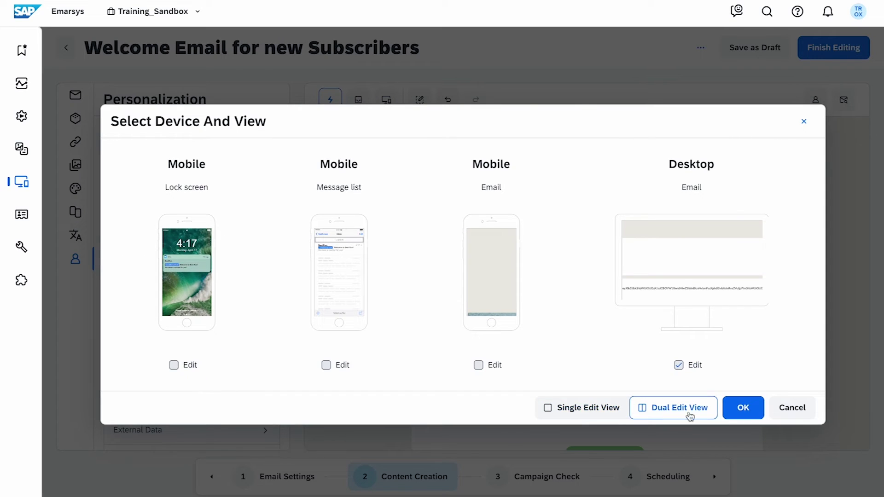
click(612, 413)
click(194, 367)
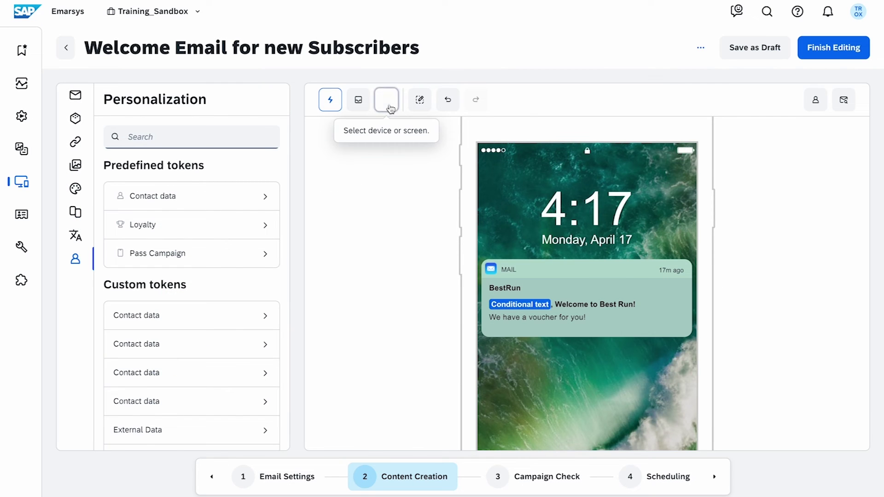
click(386, 99)
click(676, 370)
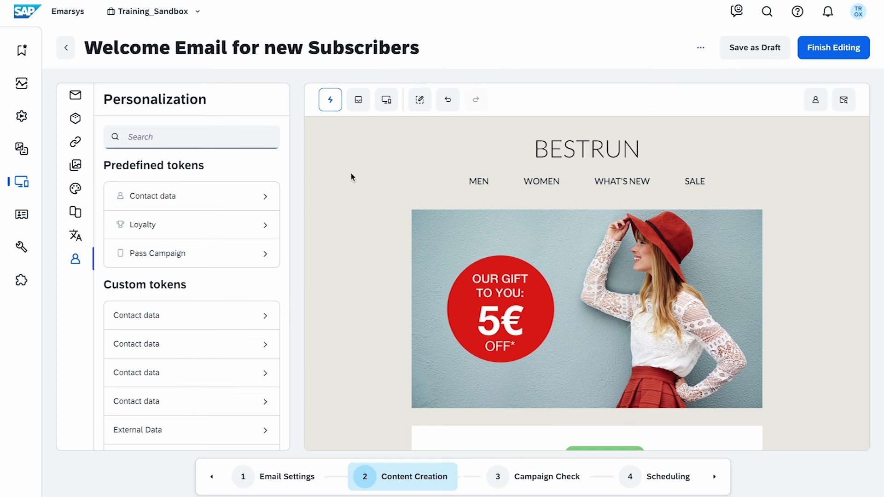
click(358, 99)
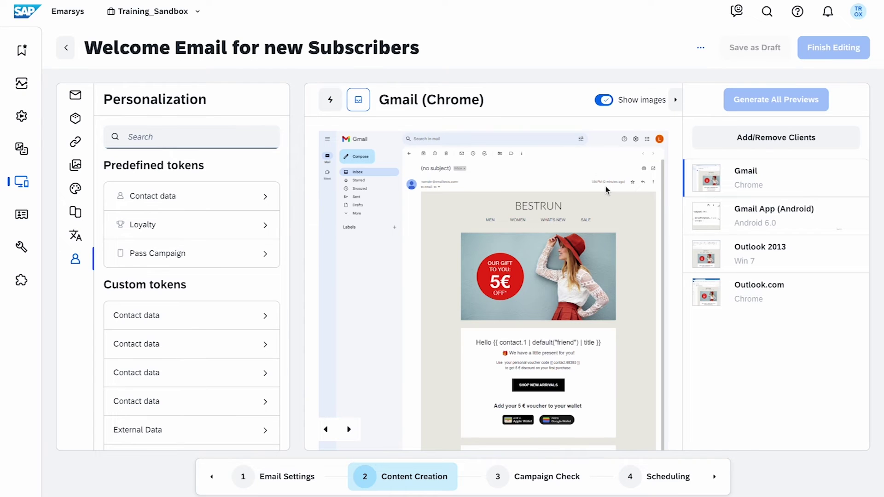
click(690, 214)
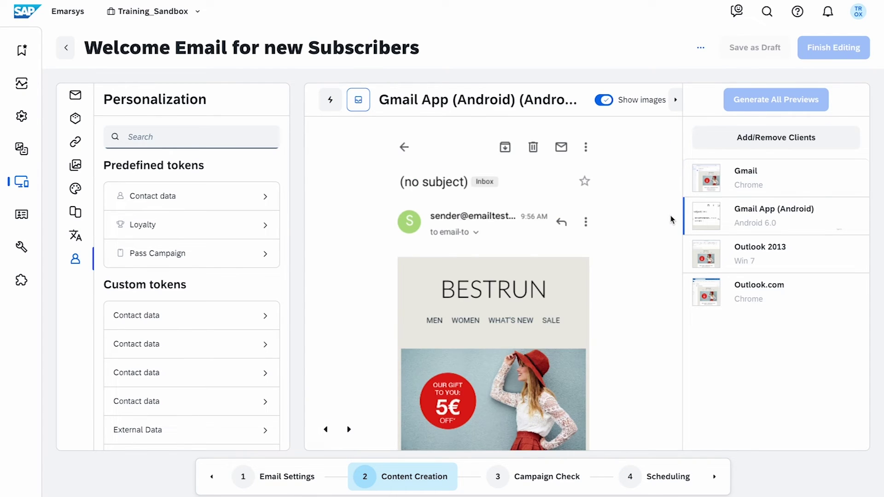
scroll(667, 408, down, 5)
scroll(665, 406, up, 5)
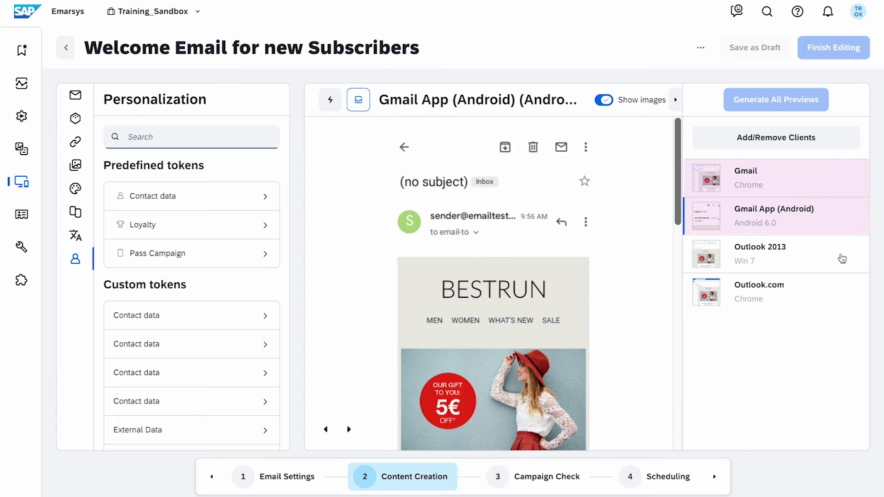
click(839, 258)
click(824, 298)
click(847, 185)
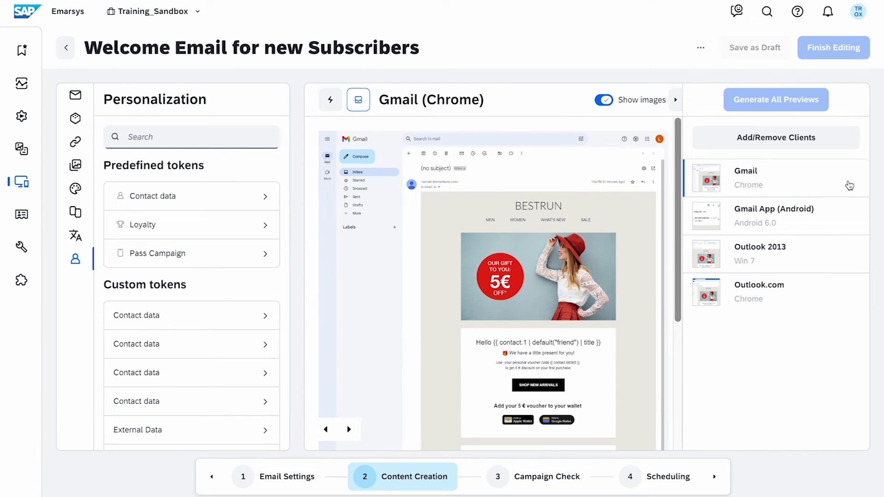
click(335, 108)
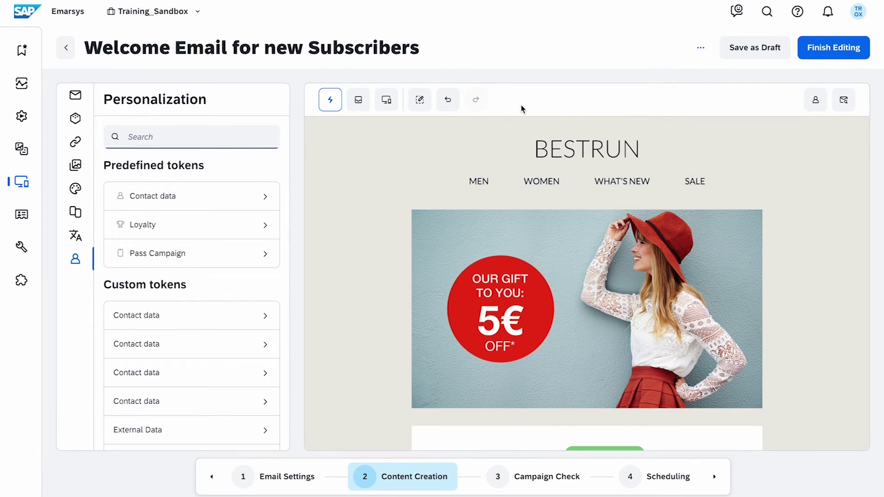
- Review the email personalized for a recent contact, then finish editing the content
click(815, 100)
scroll(776, 319, down, 1)
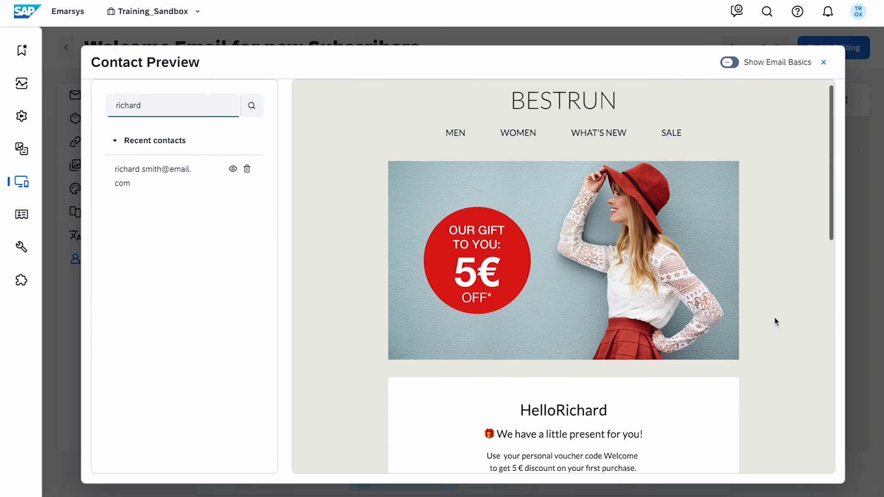
scroll(775, 320, down, 10)
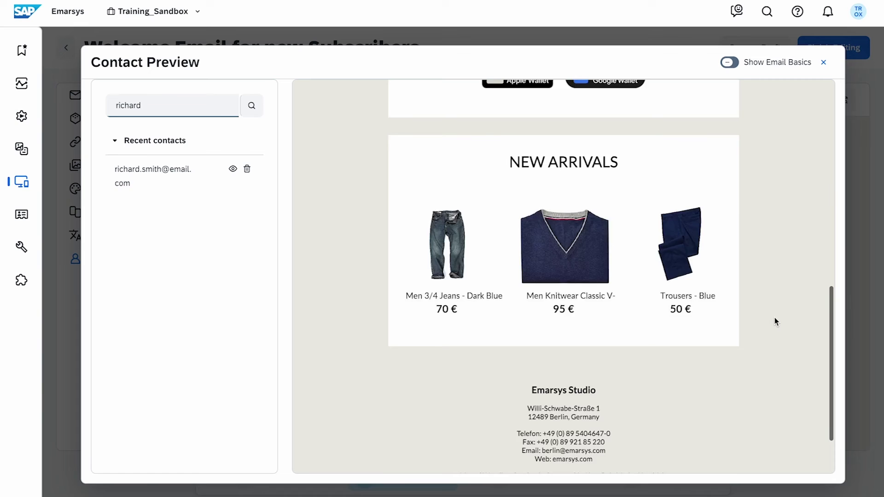
scroll(775, 318, up, 10)
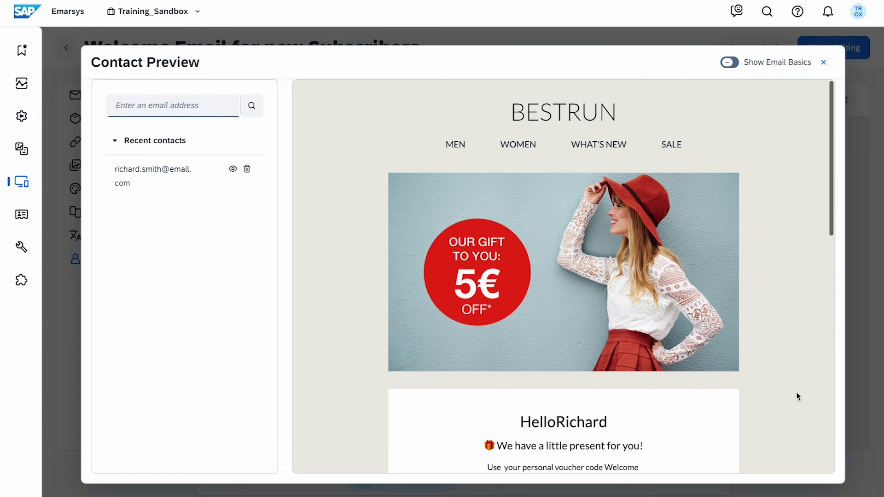
click(823, 62)
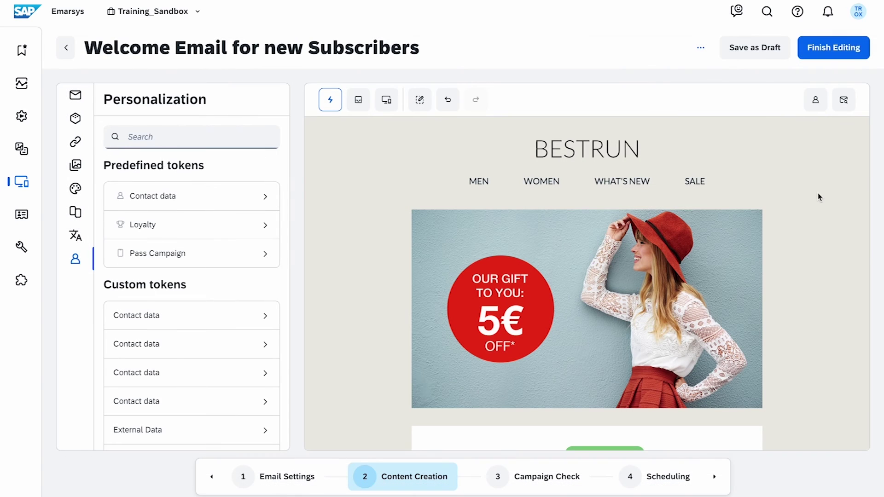
click(852, 58)
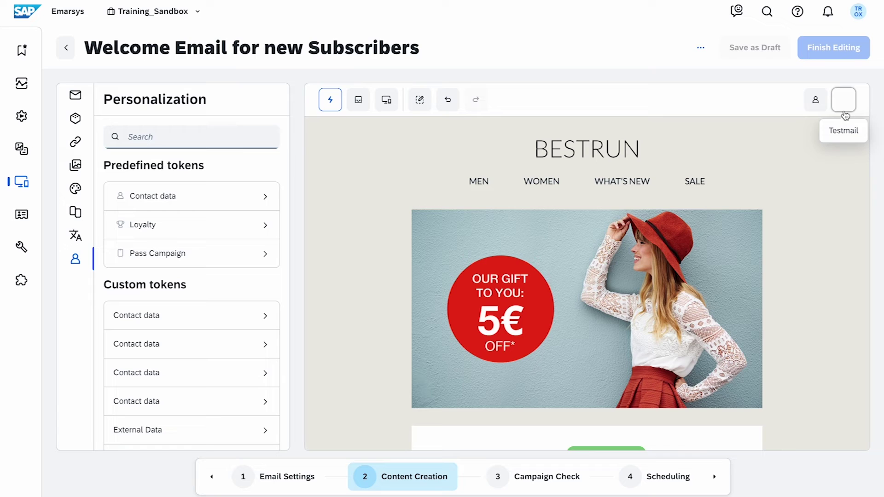
- Send a test mail of the welcome email to the 'Test segment' recipients
click(844, 99)
click(386, 273)
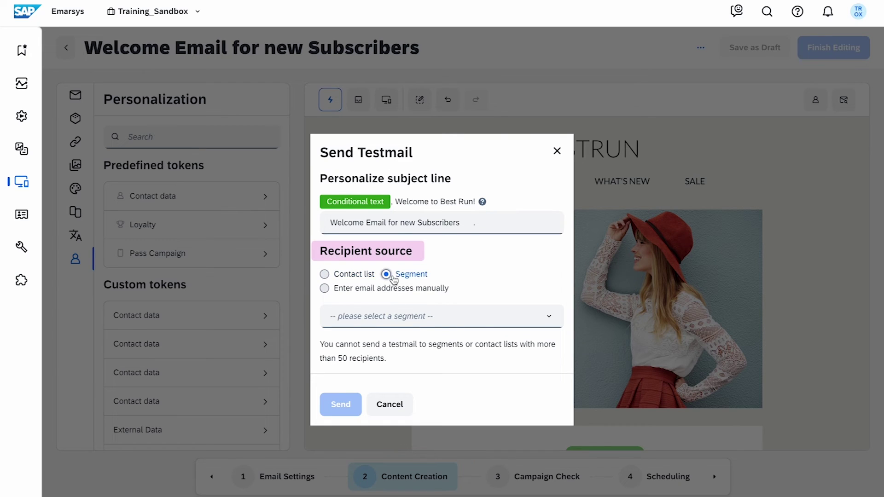
click(324, 289)
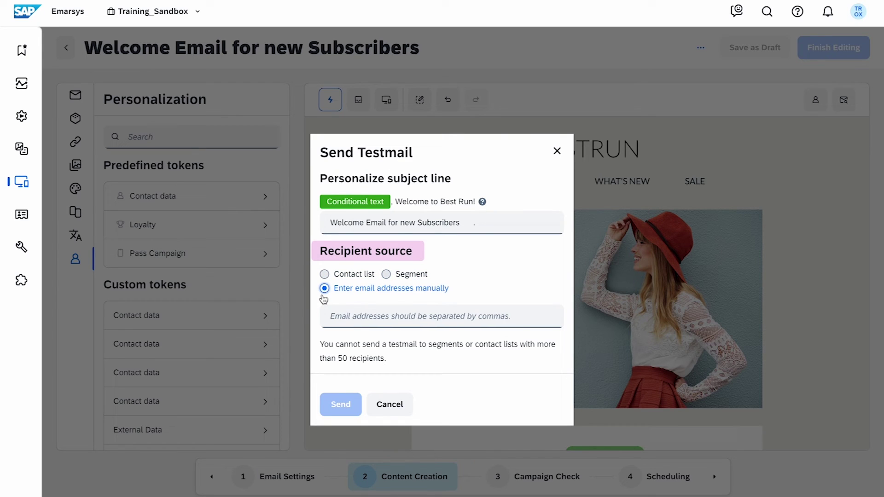
click(339, 275)
click(390, 274)
click(394, 312)
text(test)
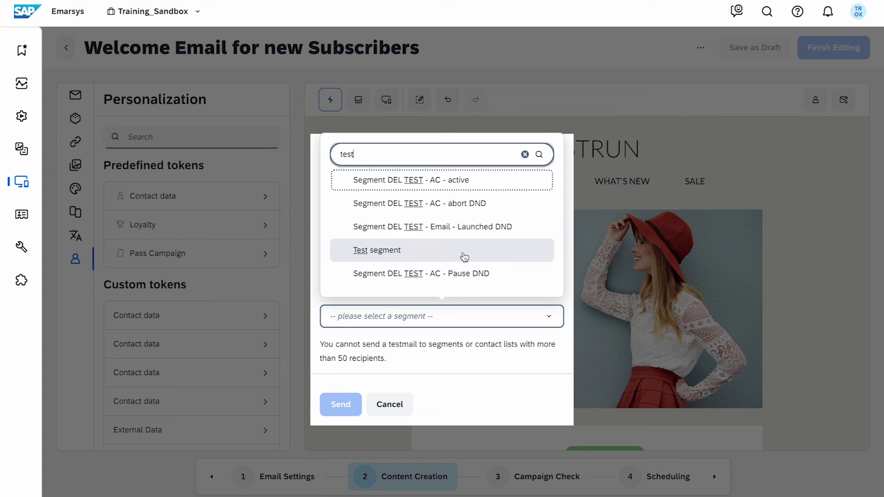
click(464, 257)
click(354, 412)
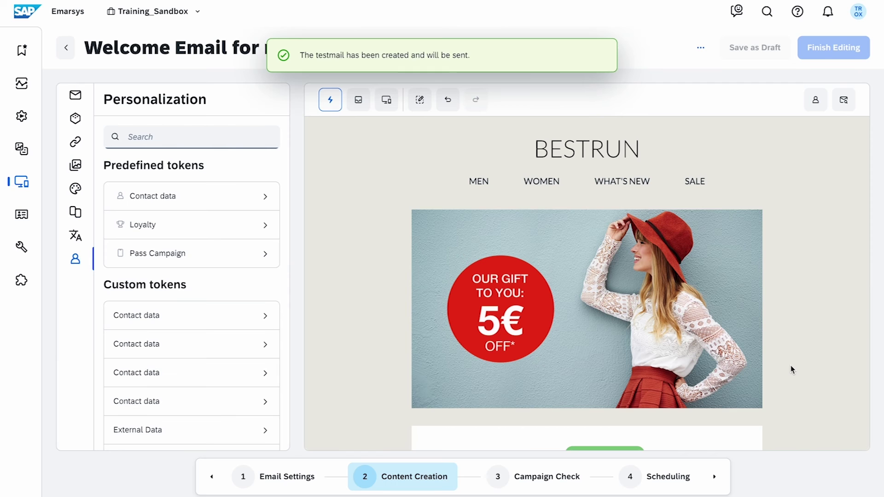
click(572, 488)
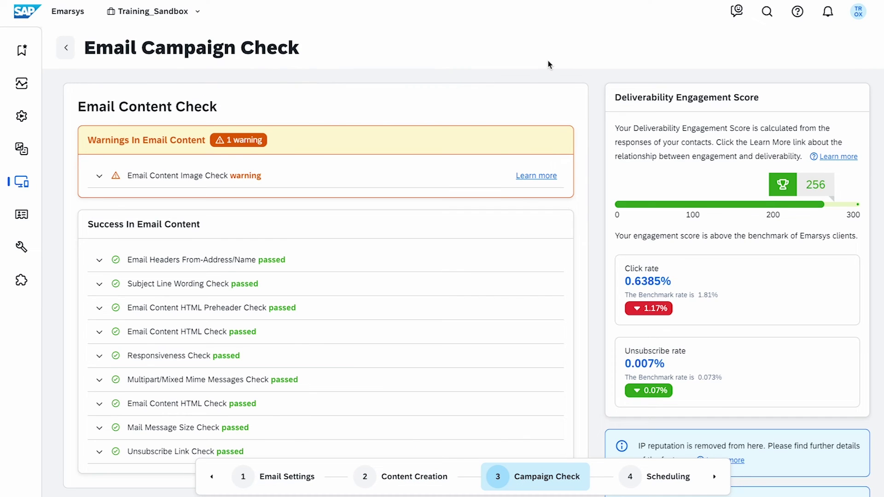
scroll(548, 64, down, 2)
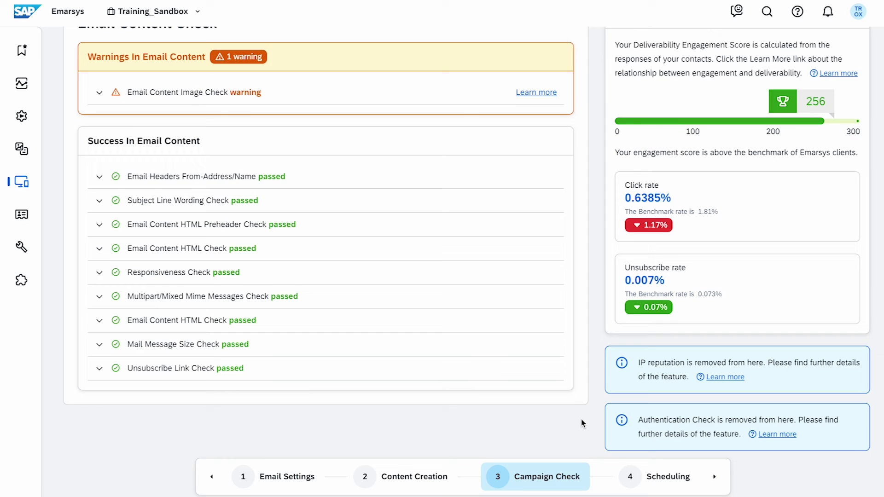
scroll(581, 421, up, 2)
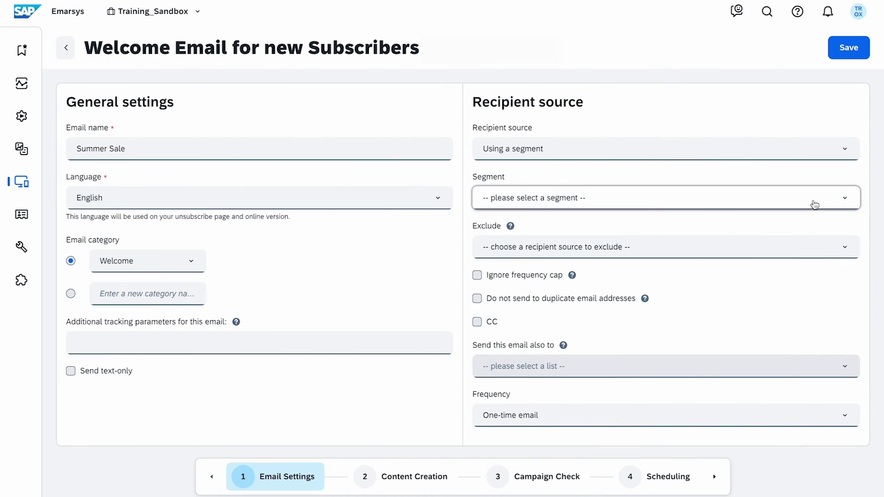
- Target the All customers segment in the email settings and save
click(755, 199)
text(all)
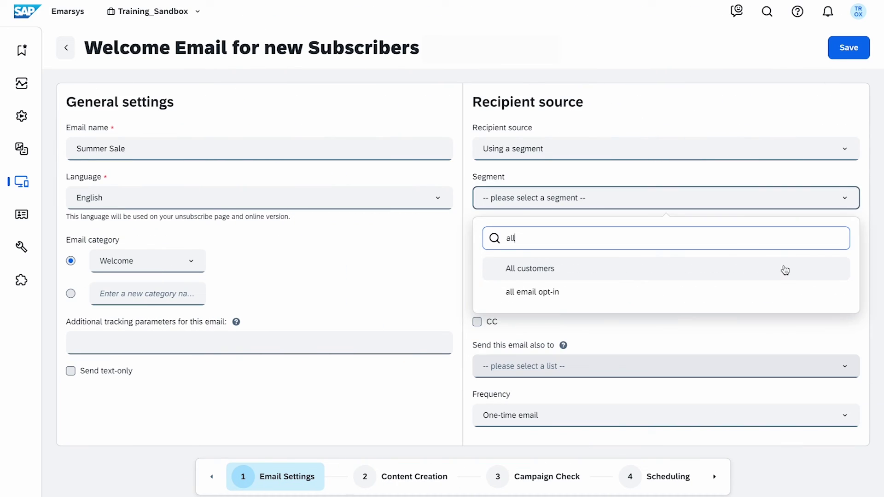
click(785, 270)
click(856, 51)
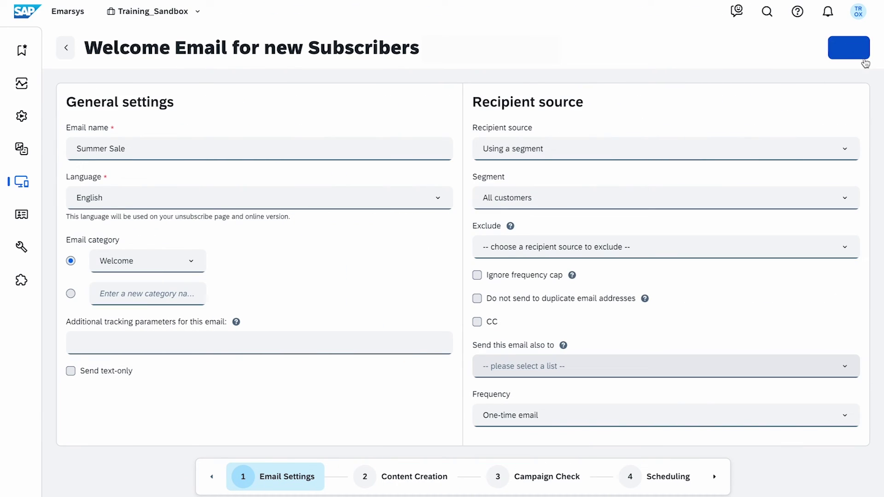
- Turn on Send Time Optimization in the Scheduling step
click(691, 486)
scroll(745, 332, down, 2)
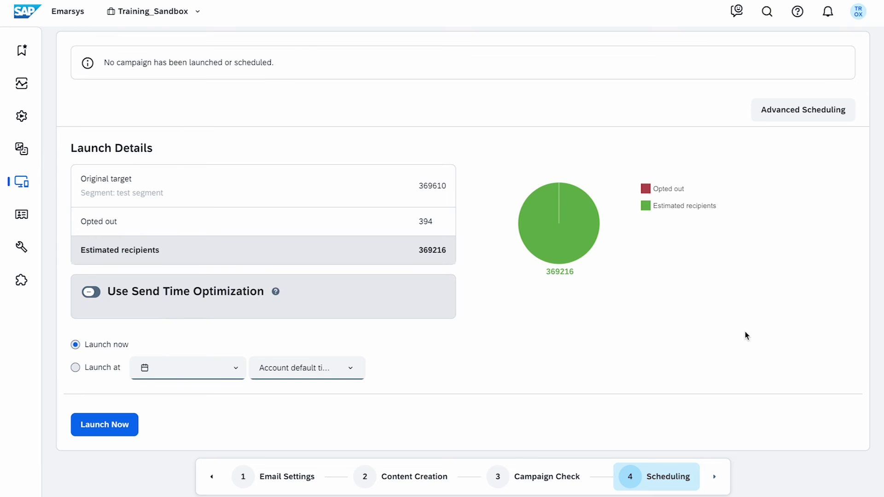
scroll(745, 335, up, 2)
click(93, 345)
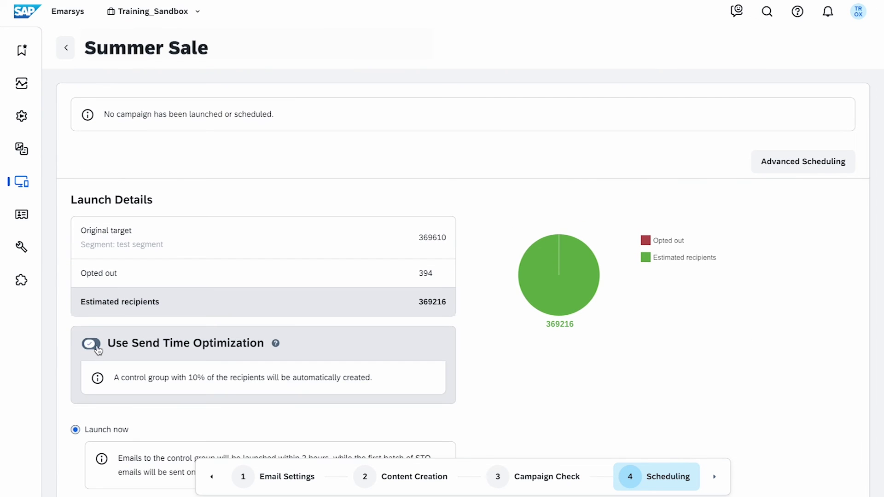
scroll(548, 414, down, 4)
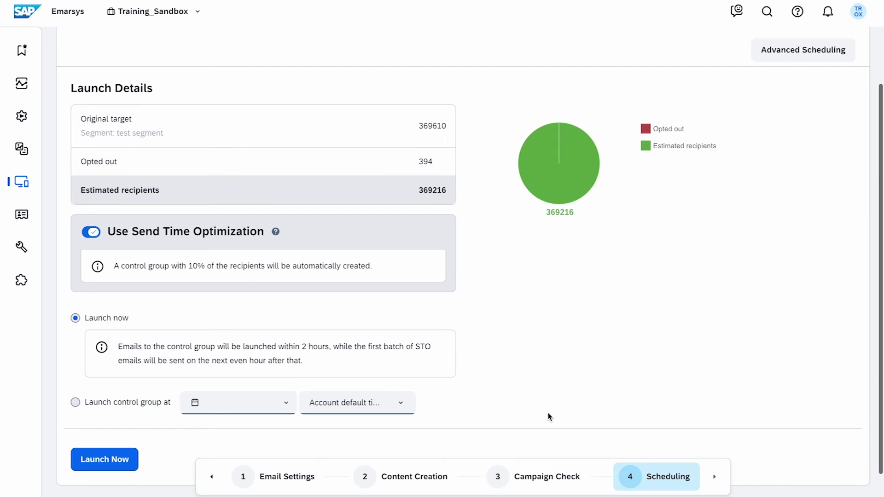
scroll(548, 412, up, 4)
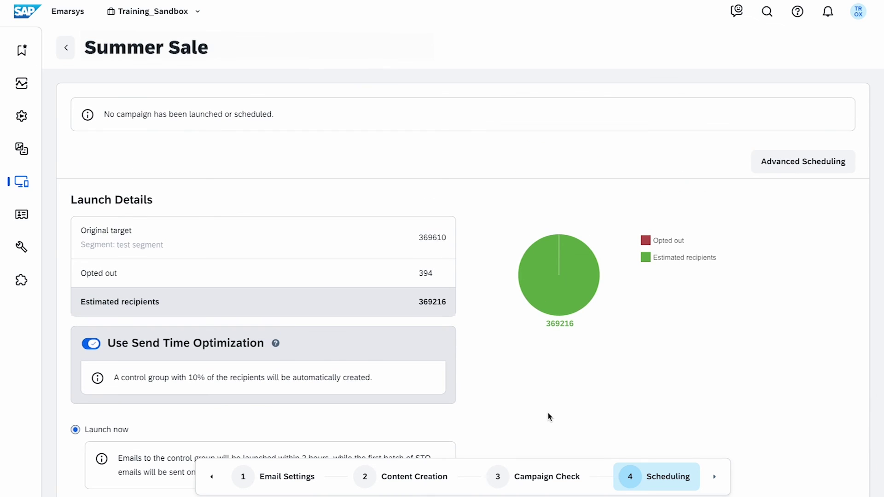
- Schedule test launch 'Test 1' with Version #a to 10% for 14.07.2023
click(833, 174)
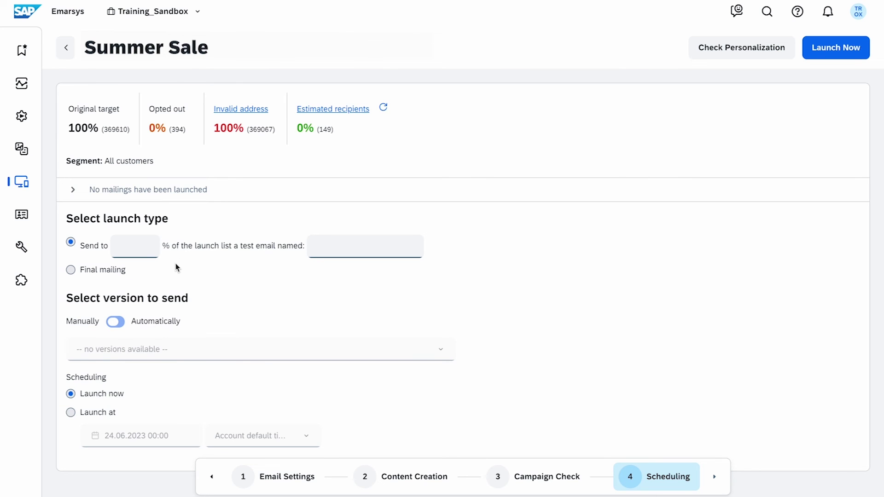
click(147, 246)
text(10)
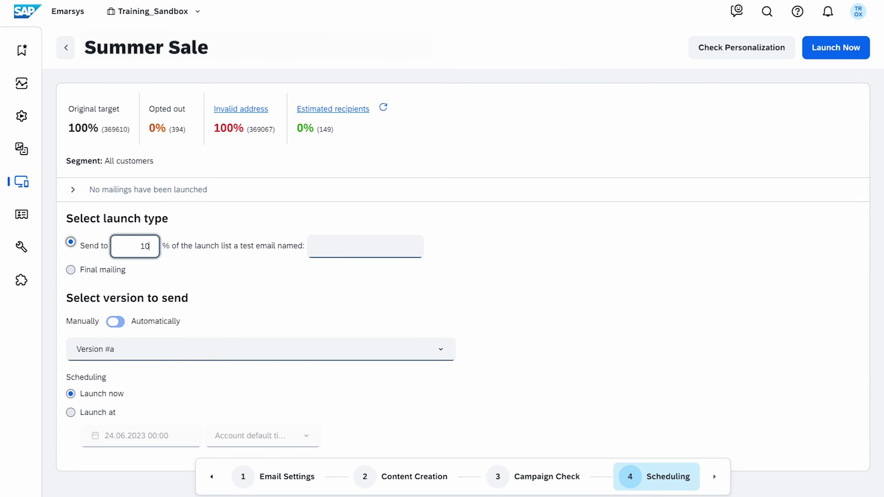
key(Tab)
text(Test 1)
click(199, 268)
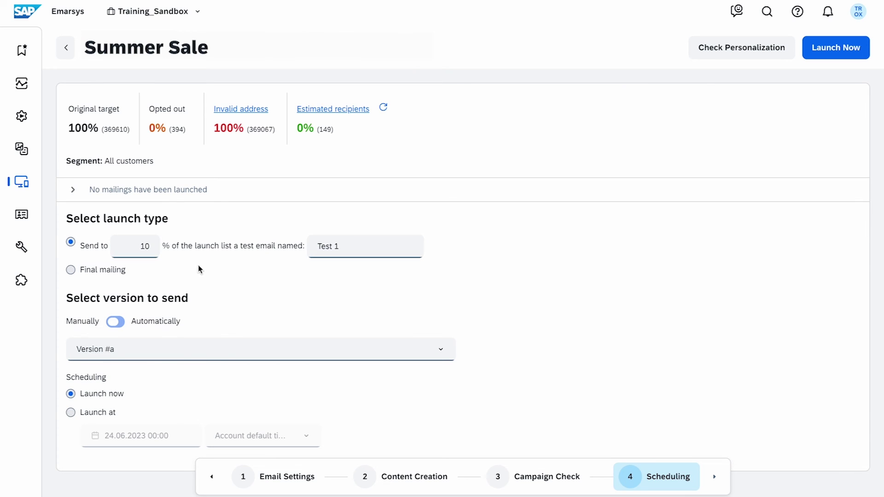
click(152, 354)
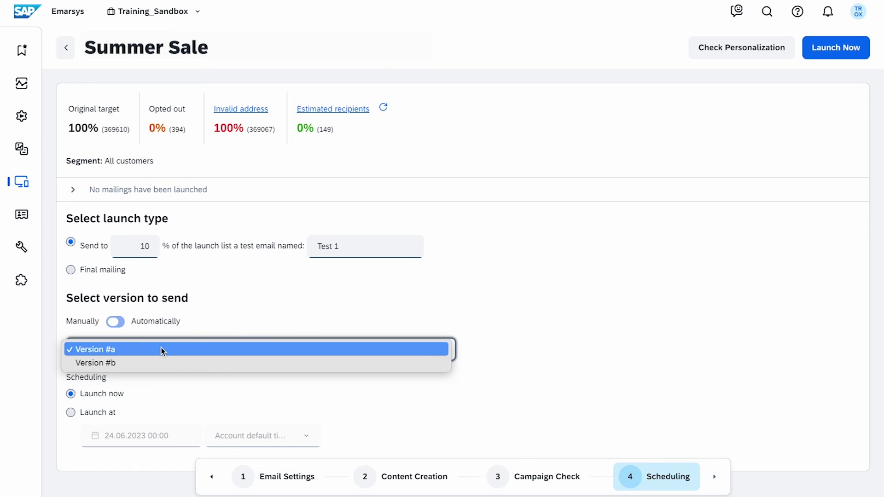
click(71, 412)
click(138, 436)
click(346, 341)
click(758, 51)
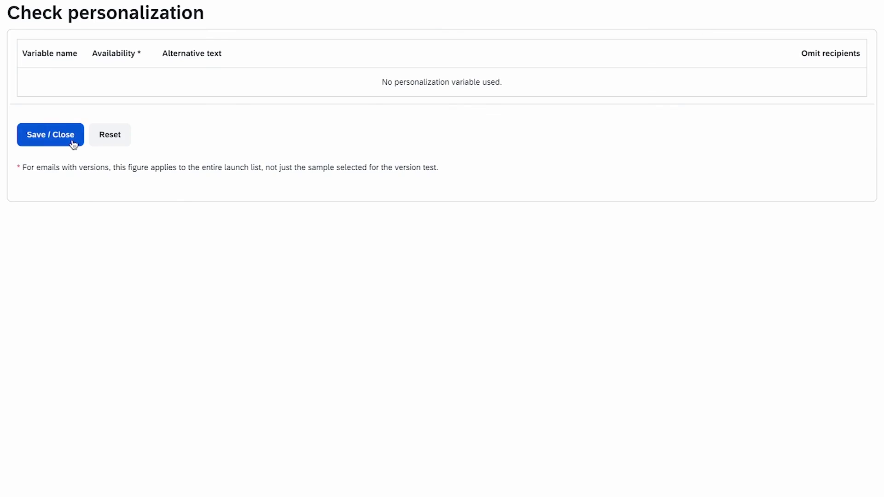
click(64, 136)
click(836, 51)
click(570, 312)
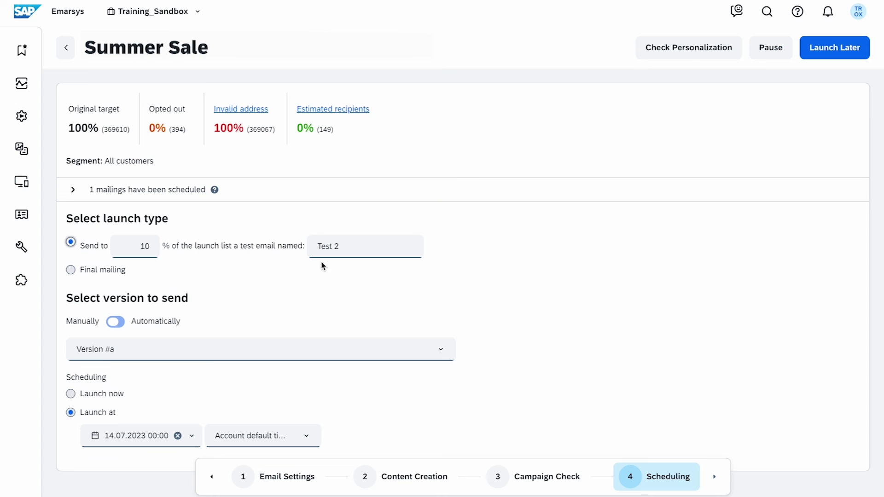
- Schedule the second test launch with Version #b for 14.07.2023
click(277, 349)
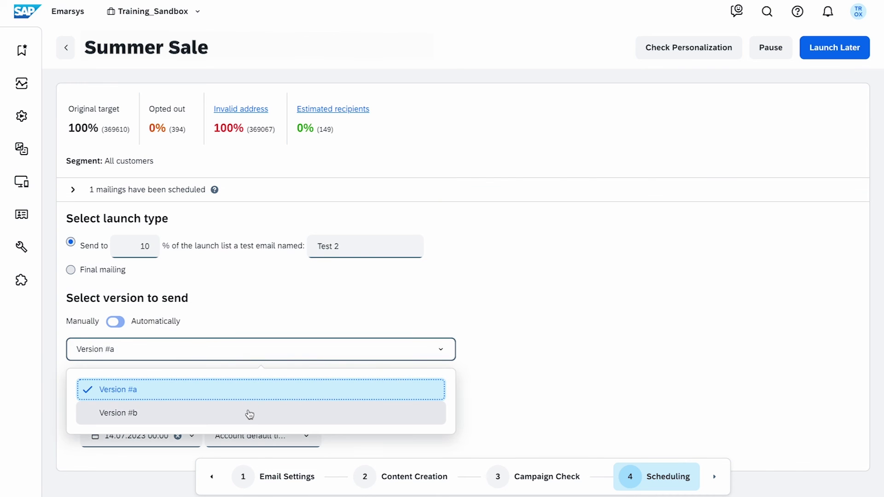
click(248, 412)
click(134, 446)
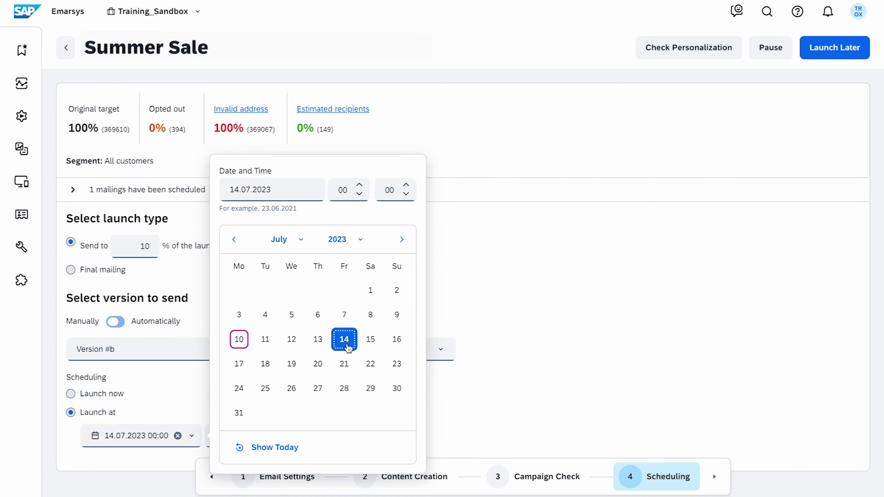
click(652, 173)
click(736, 54)
click(73, 144)
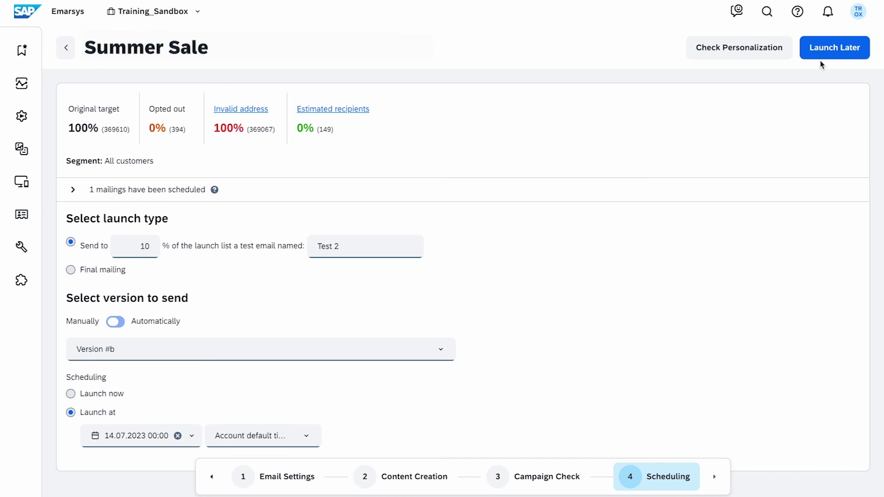
click(824, 63)
- Confirm the second test and set up a final mailing auto-picking the best-open-rate version
click(573, 301)
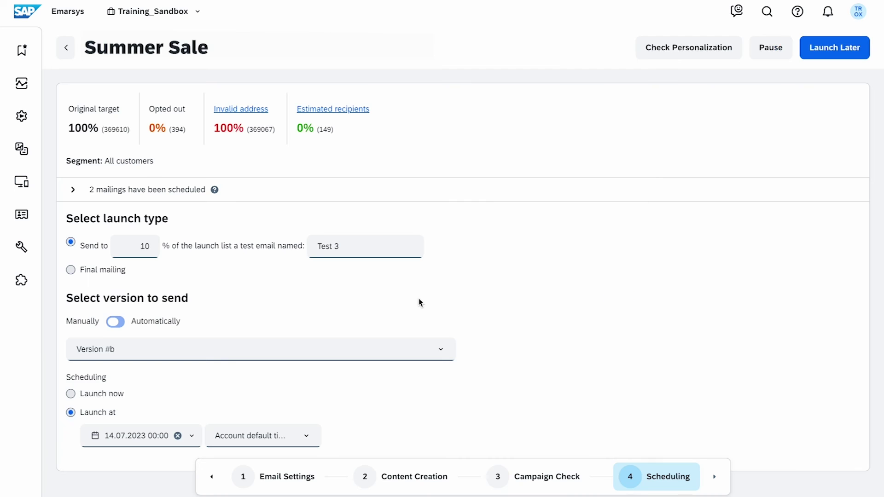
click(72, 271)
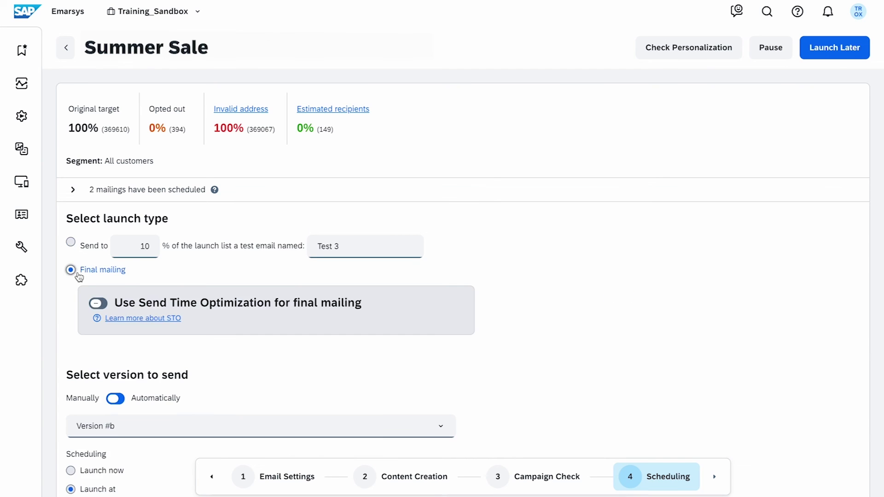
scroll(260, 352, down, 2)
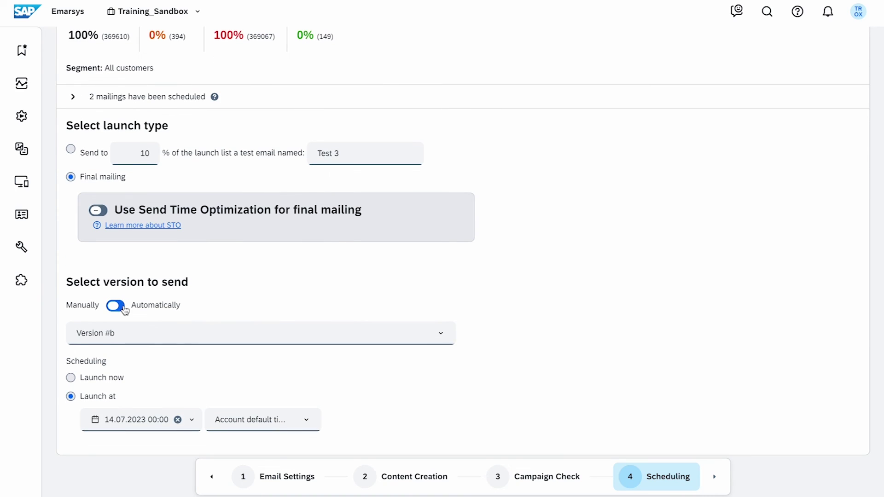
click(125, 307)
click(242, 335)
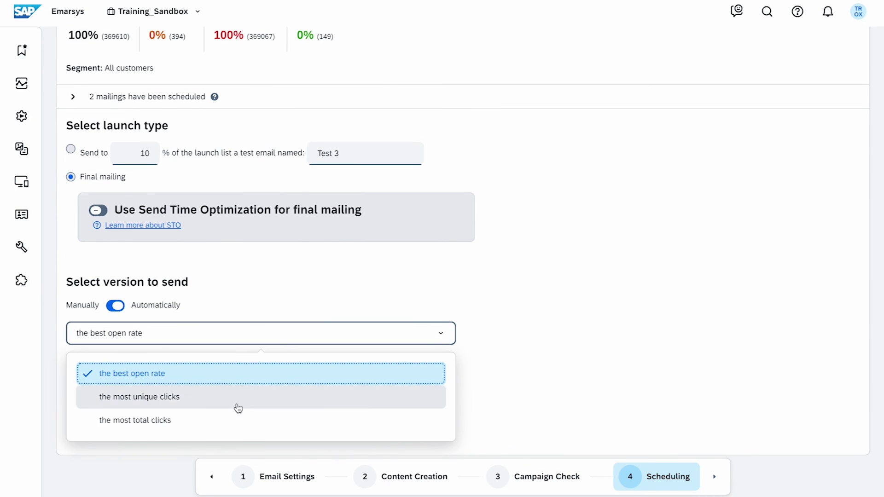
click(247, 382)
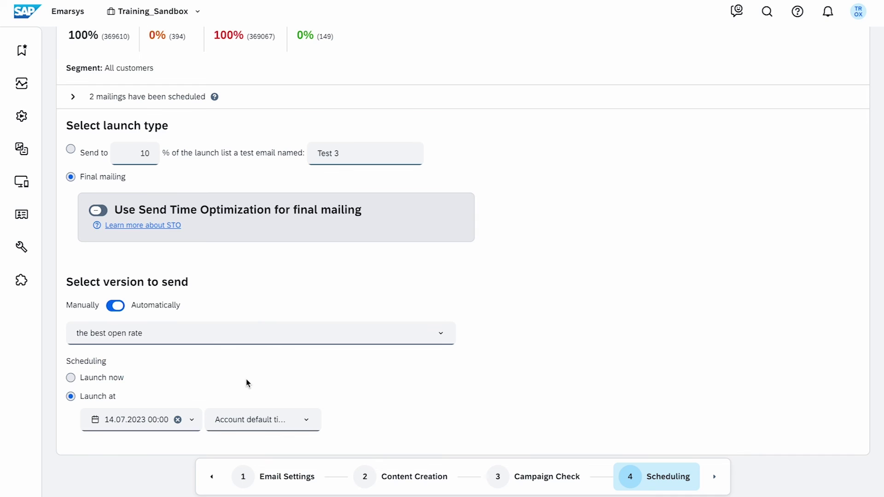
- Schedule the final mailing for 15.07.2023 and show the table of scheduled mailings
click(136, 418)
click(371, 341)
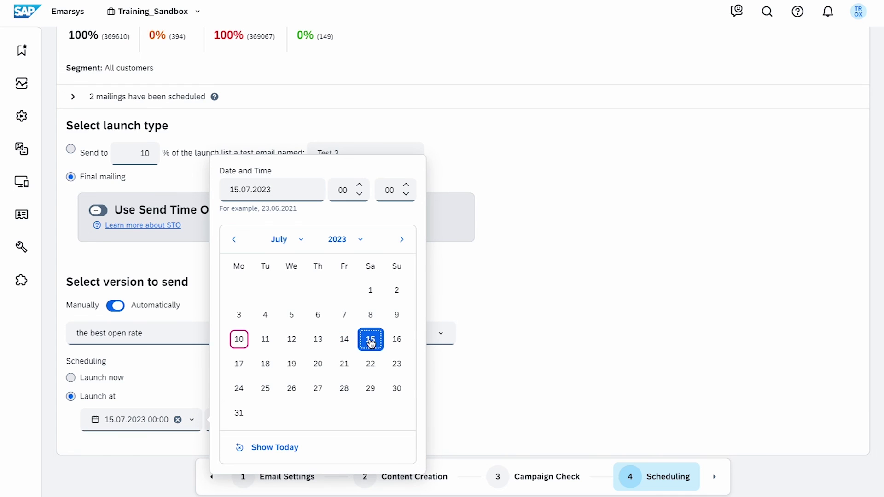
click(493, 385)
scroll(494, 385, up, 2)
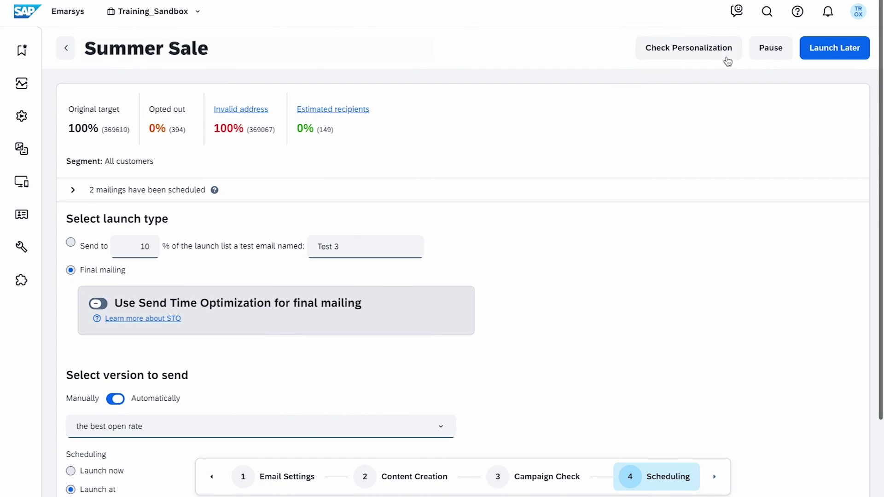
click(722, 53)
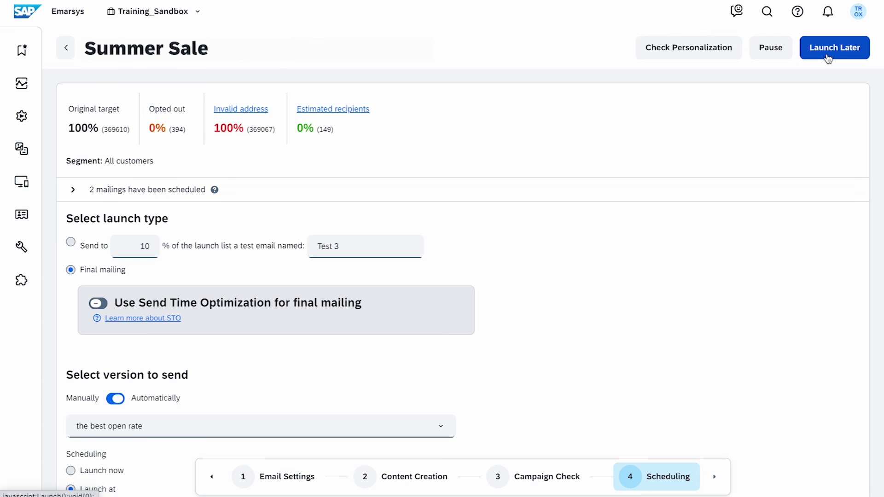
click(827, 56)
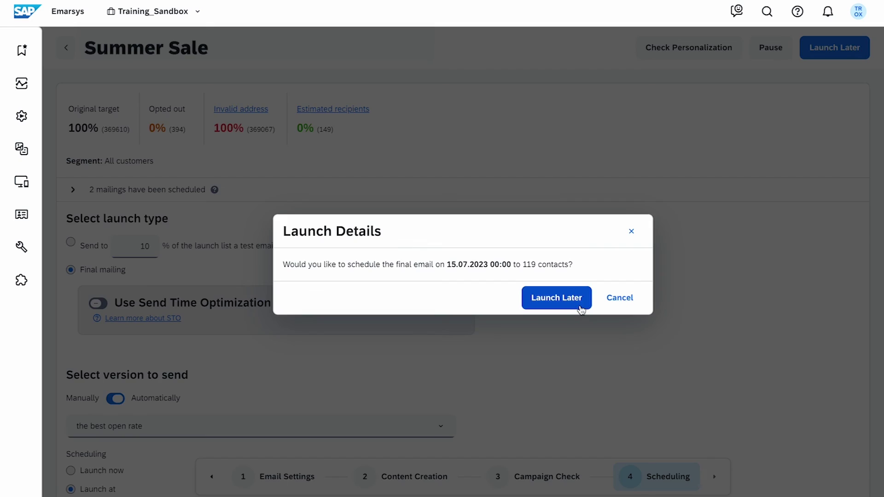
click(578, 303)
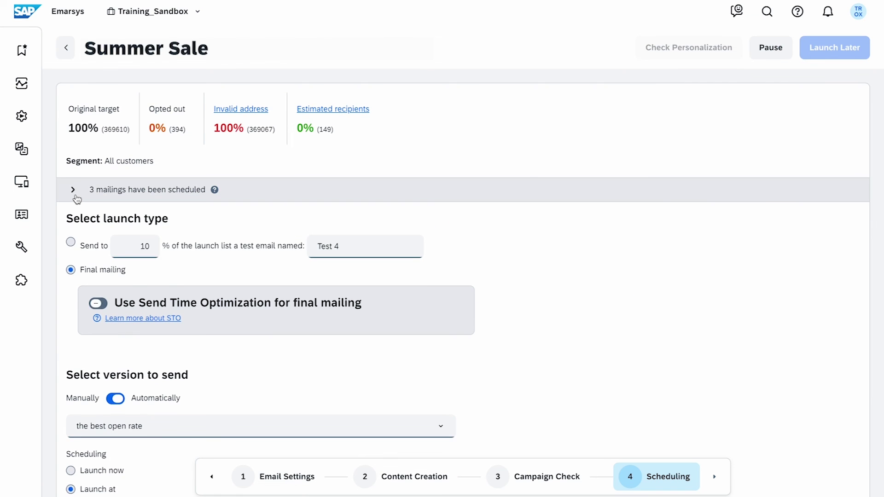
click(75, 197)
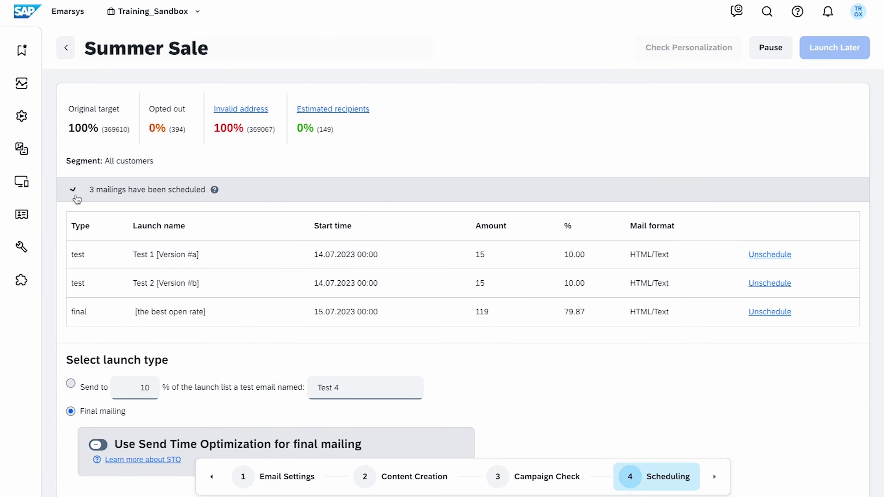
- Go to Channels > Email Campaigns to confirm 'Welcome Email for new Subscribers' is listed as Active on-event
click(76, 199)
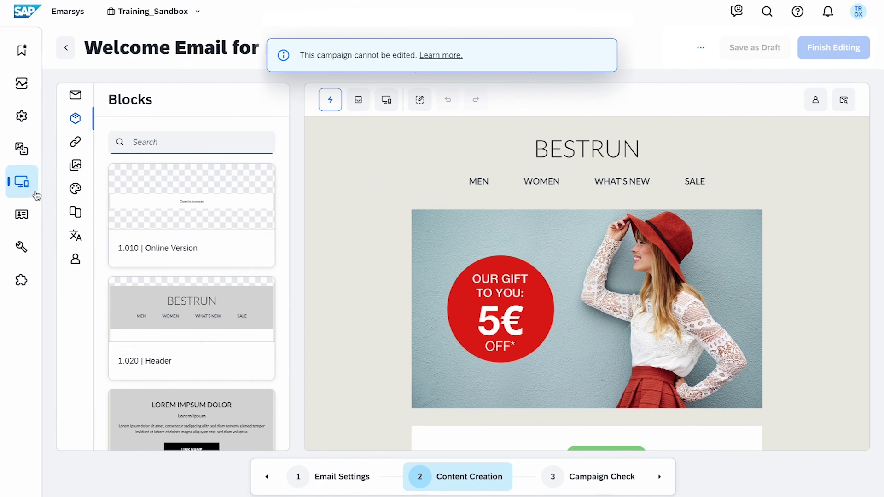
mouse_move(72, 188)
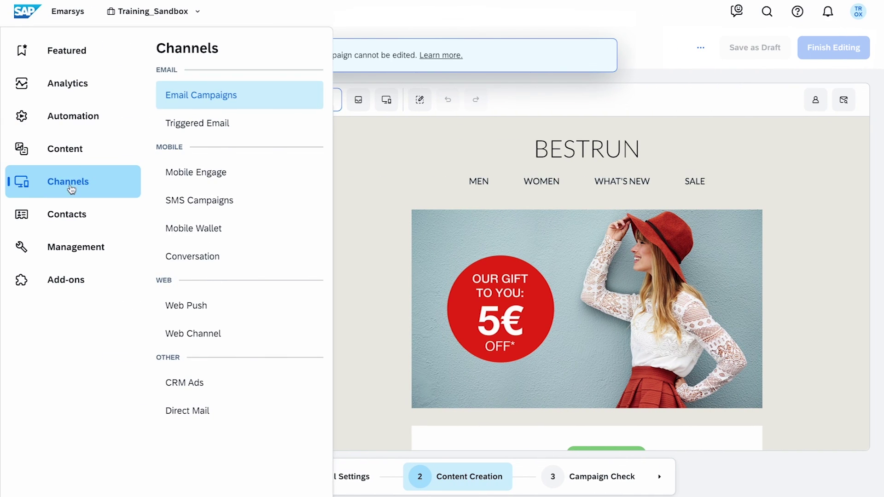
click(290, 105)
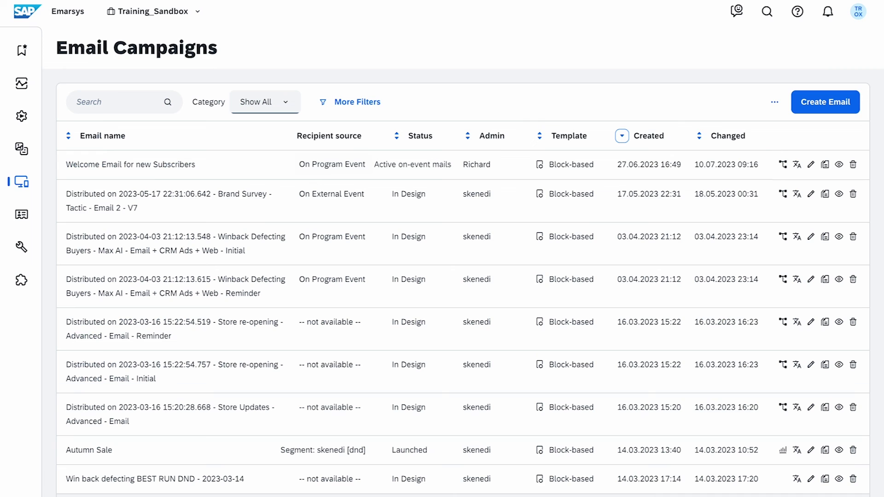